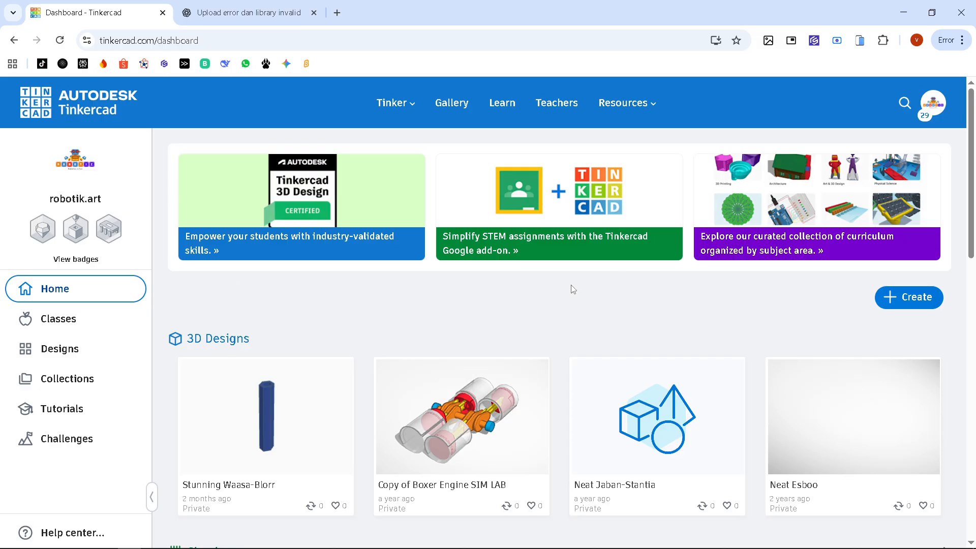
Create a new circuit design and dismiss the hint about pre-made starter circuits.
scroll(573, 288, "down", 1)
scroll(569, 289, "up", 1)
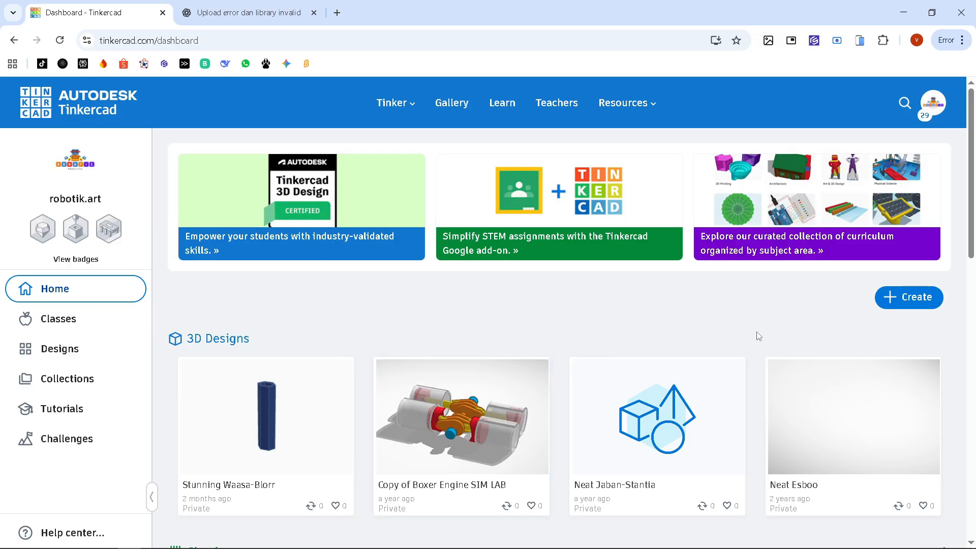
left_click(922, 297)
left_click(885, 377)
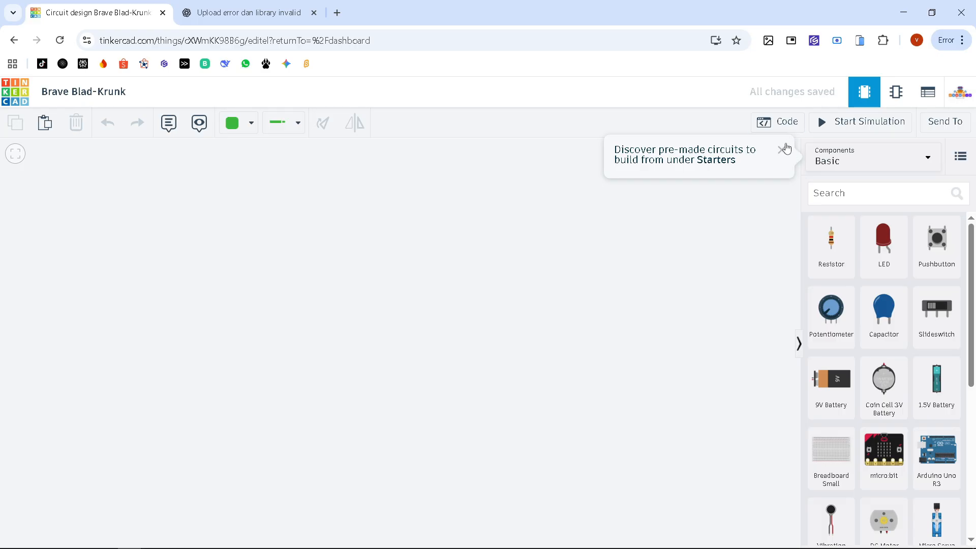
left_click(783, 154)
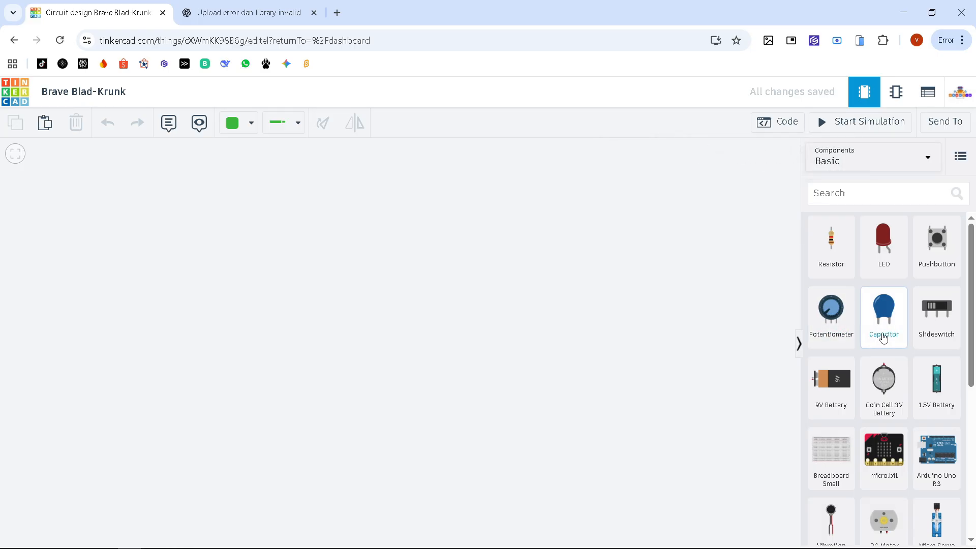
Place an Arduino Uno R3 from the basic components on the empty workspace.
scroll(886, 340, "down", 2)
scroll(890, 351, "down", 2)
scroll(902, 343, "up", 2)
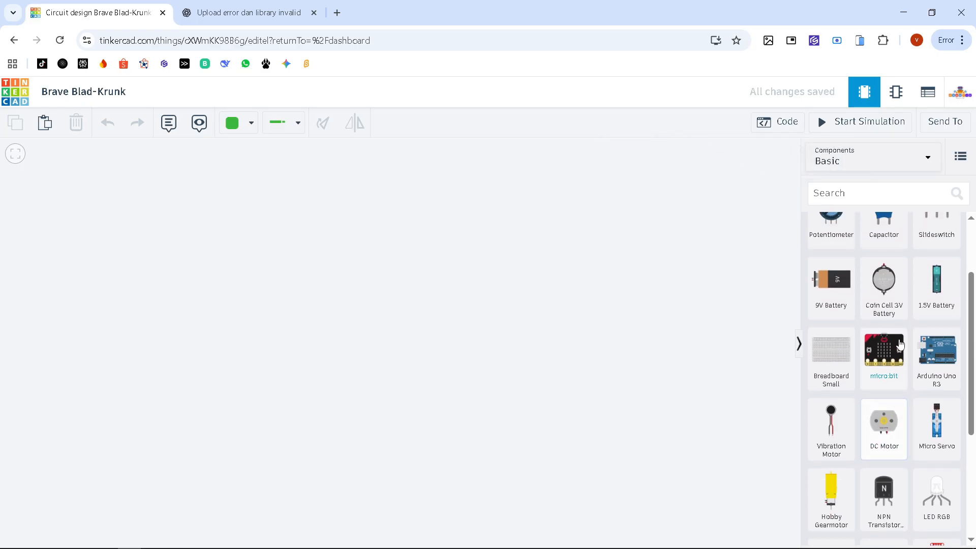
scroll(910, 336, "up", 2)
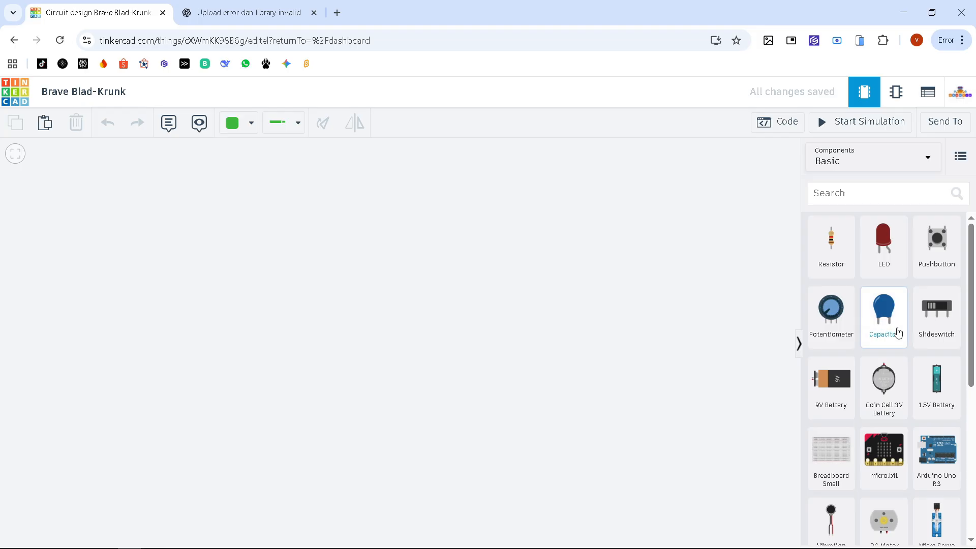
scroll(938, 407, "down", 1)
left_click_drag(941, 417, 260, 415)
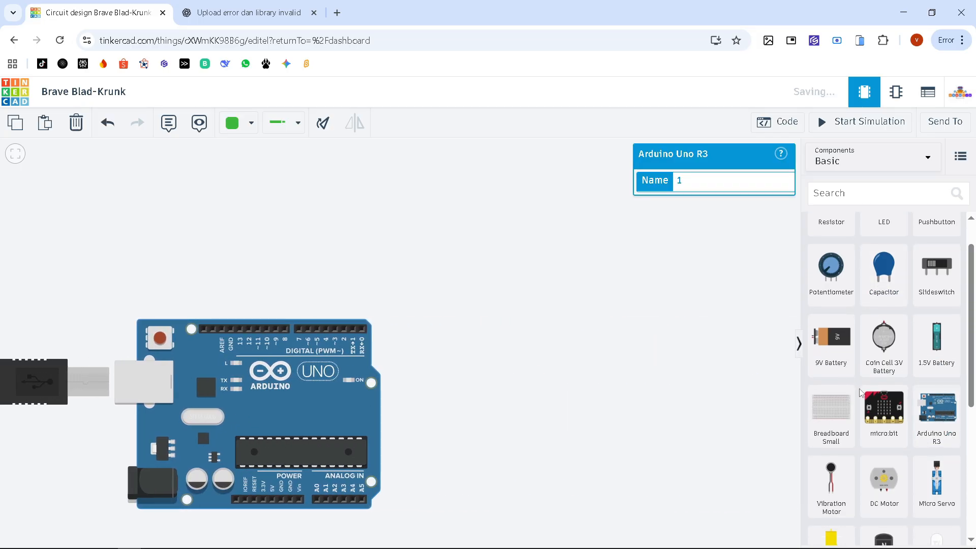
Add a Breadboard Small, rotate it 90 degrees to stand upright, and place it directly beside the Arduino's right edge.
left_click_drag(796, 416, 544, 405)
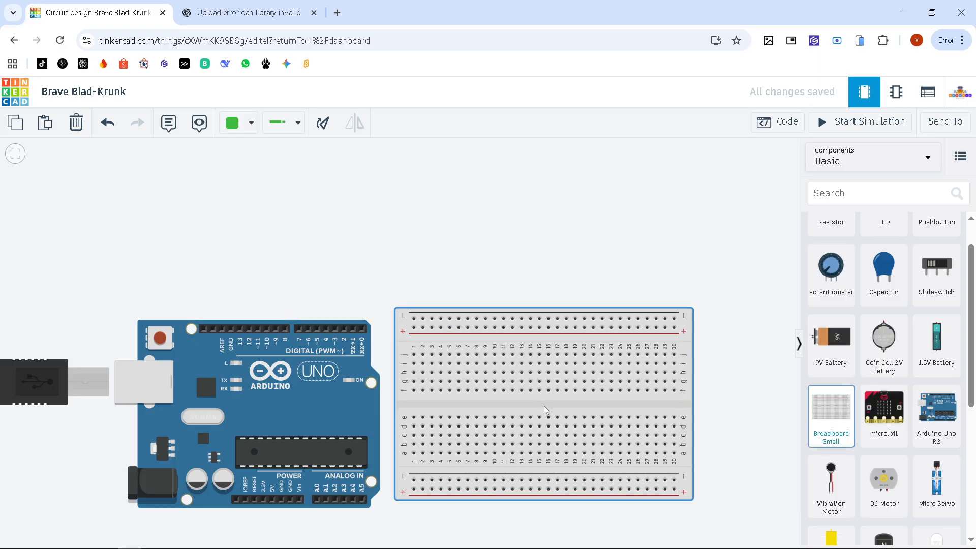
left_click(318, 125)
left_click(319, 124)
left_click(319, 125)
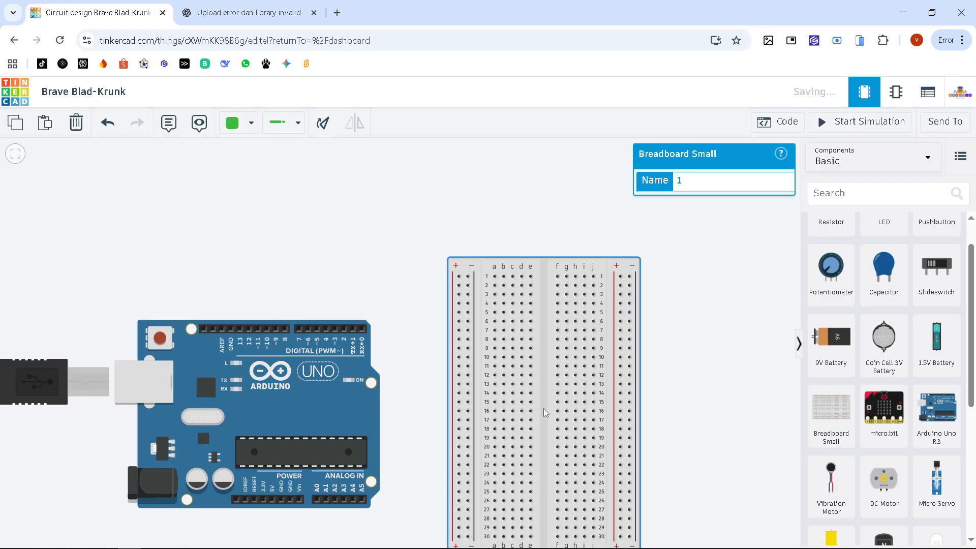
left_click_drag(542, 407, 479, 360)
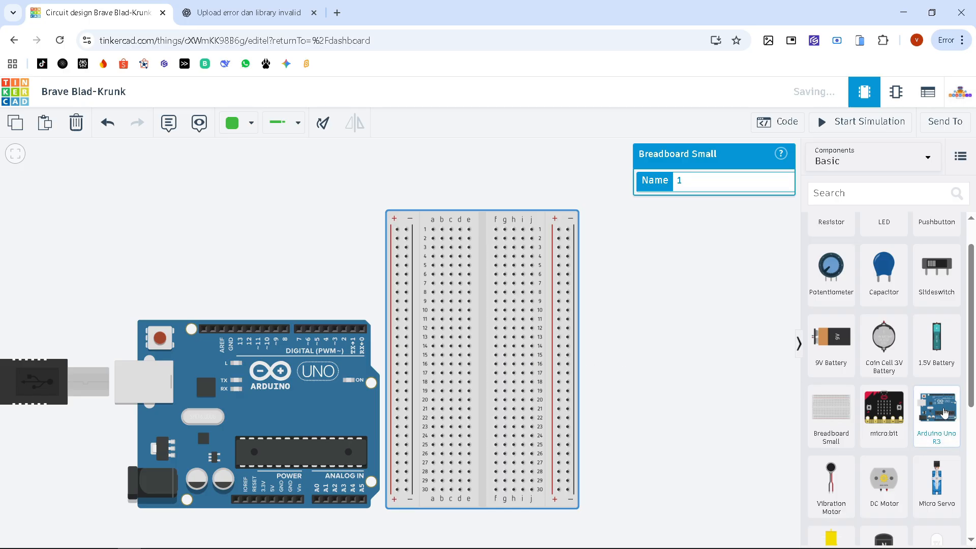
List all components and place an H-bridge Motor Driver (L293D) in the free space above the Arduino.
scroll(888, 385, "down", 5)
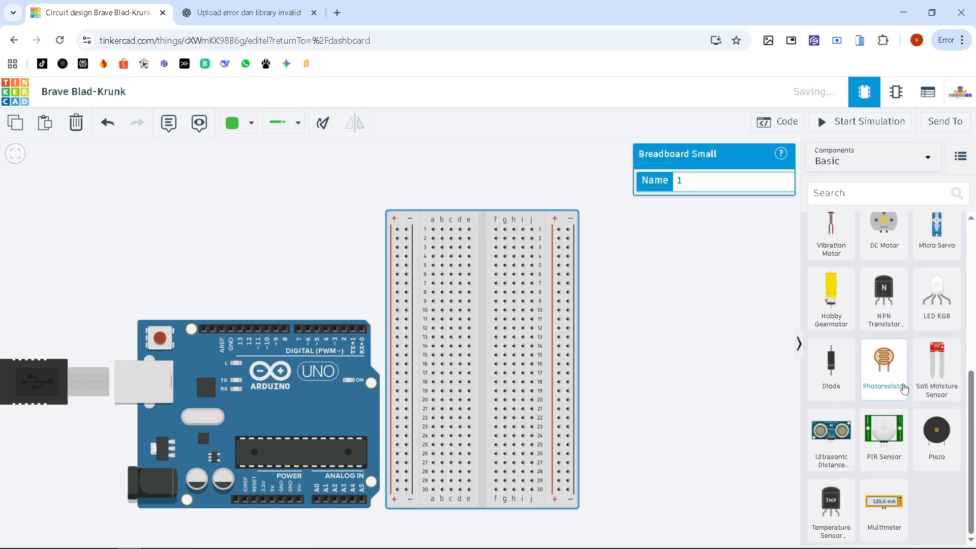
left_click(885, 161)
left_click(882, 187)
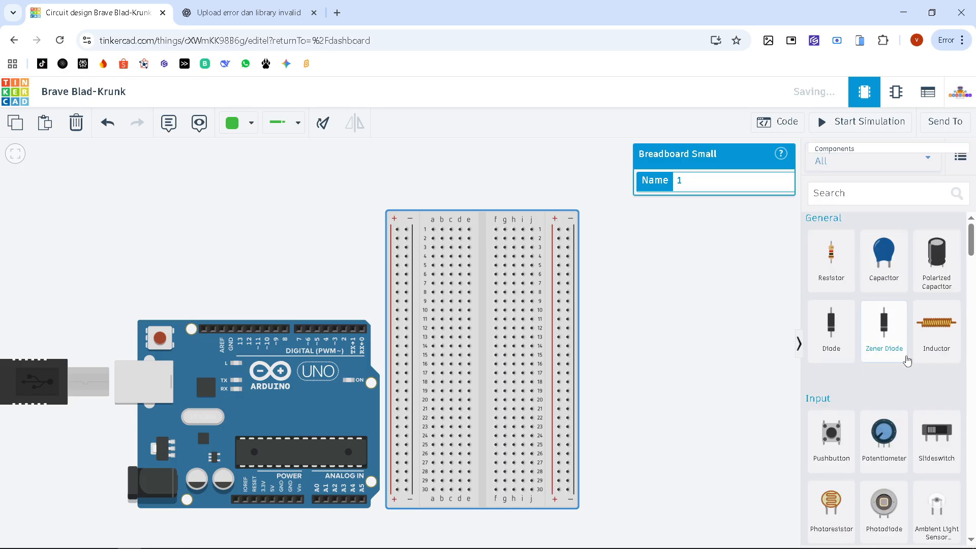
scroll(906, 355, "down", 10)
scroll(909, 356, "down", 15)
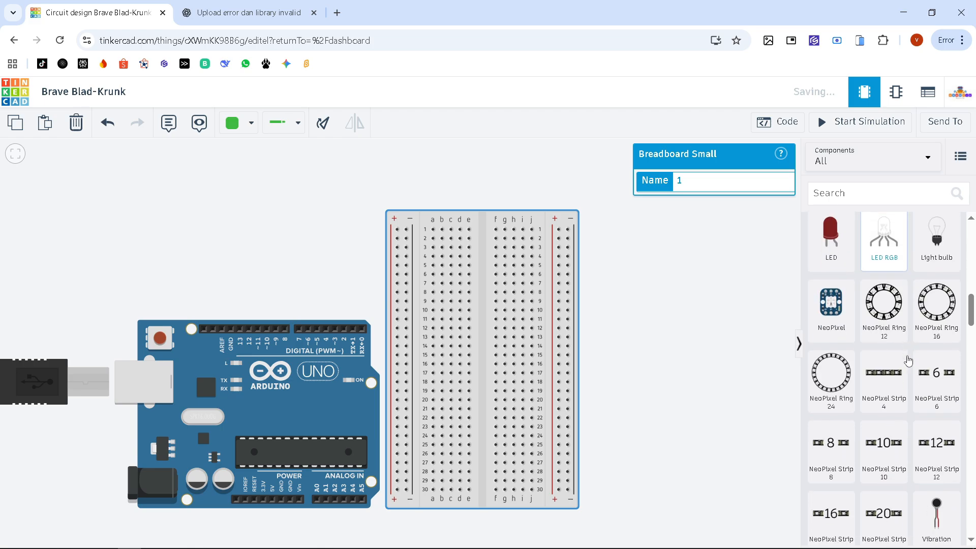
scroll(913, 353, "down", 15)
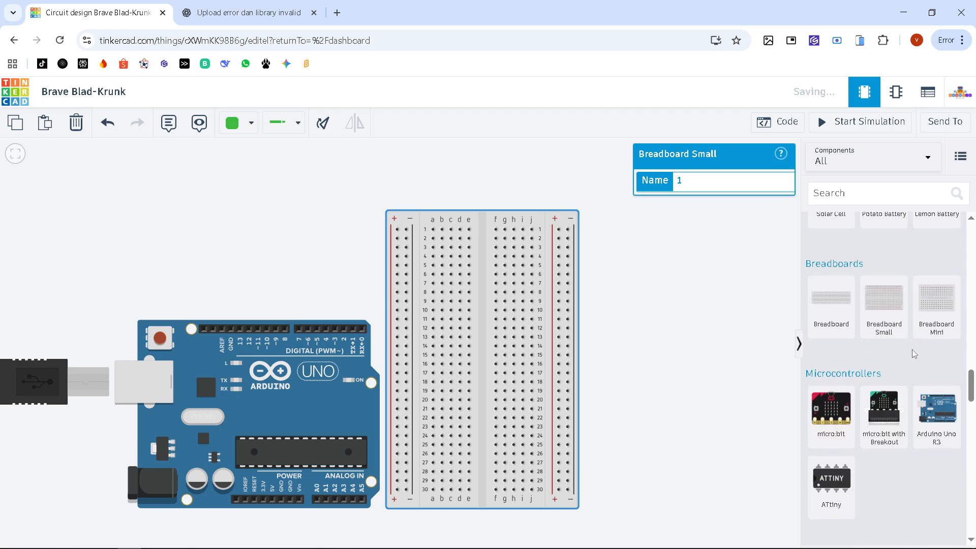
scroll(914, 353, "down", 3)
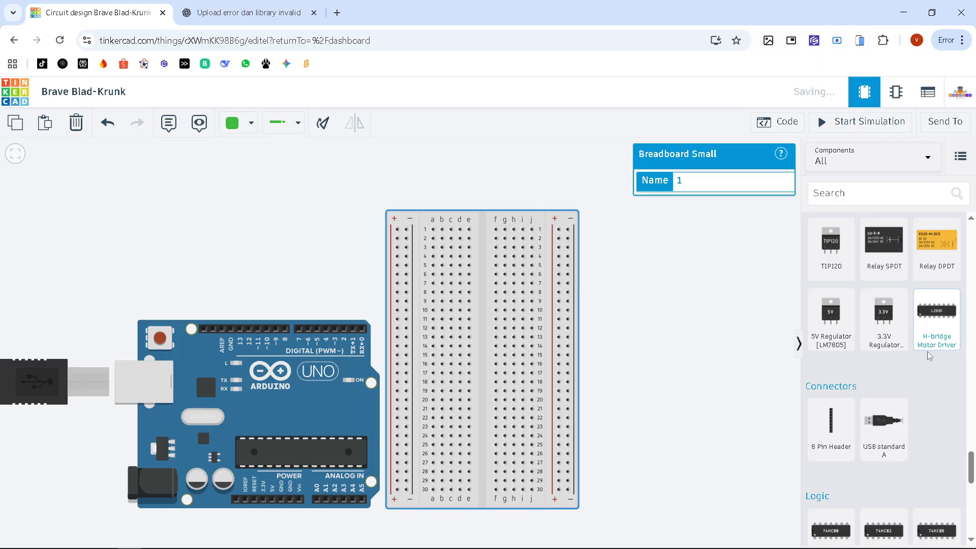
left_click_drag(947, 321, 308, 263)
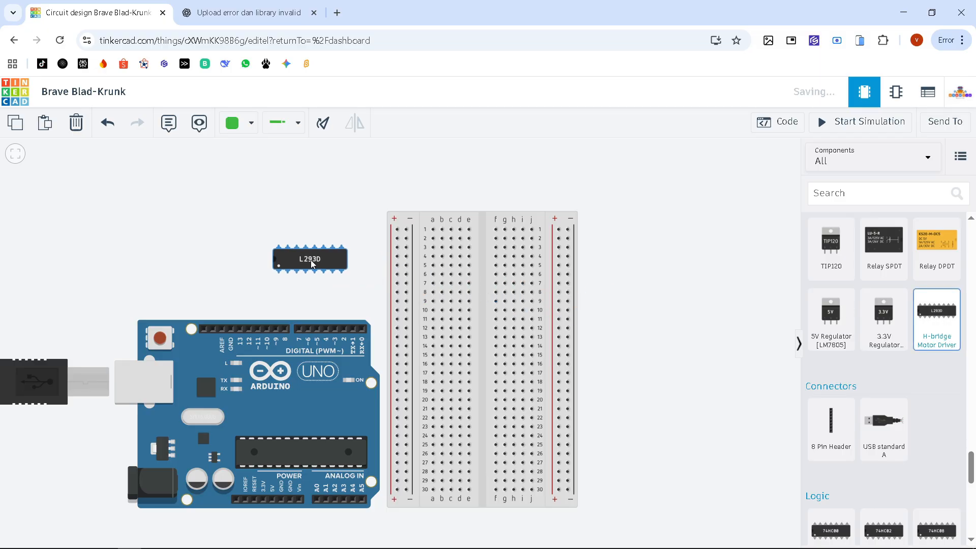
Rotate the L293D motor driver until it stands vertically with its notched, dotted end facing up.
left_click(323, 123)
left_click(324, 126)
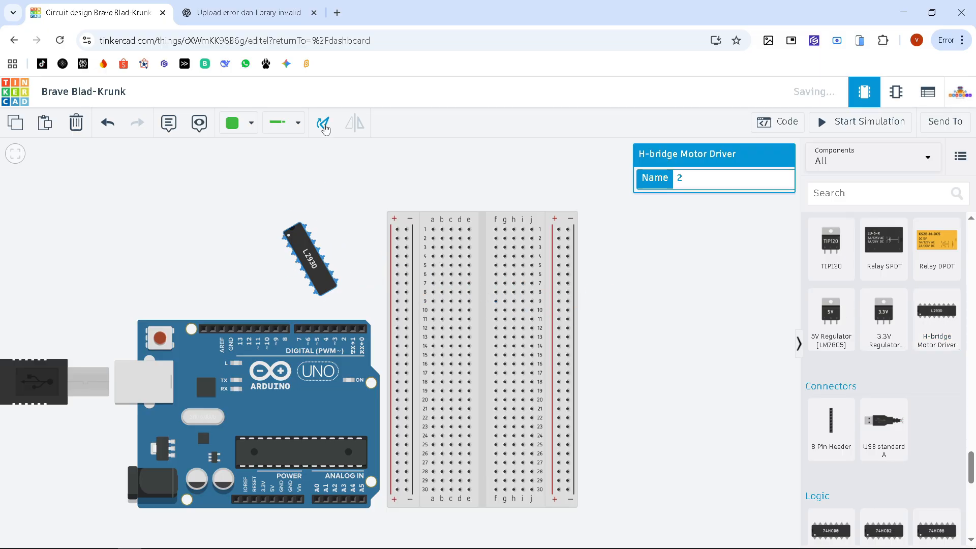
left_click(325, 126)
left_click(325, 126)
triple_click(324, 126)
triple_click(324, 126)
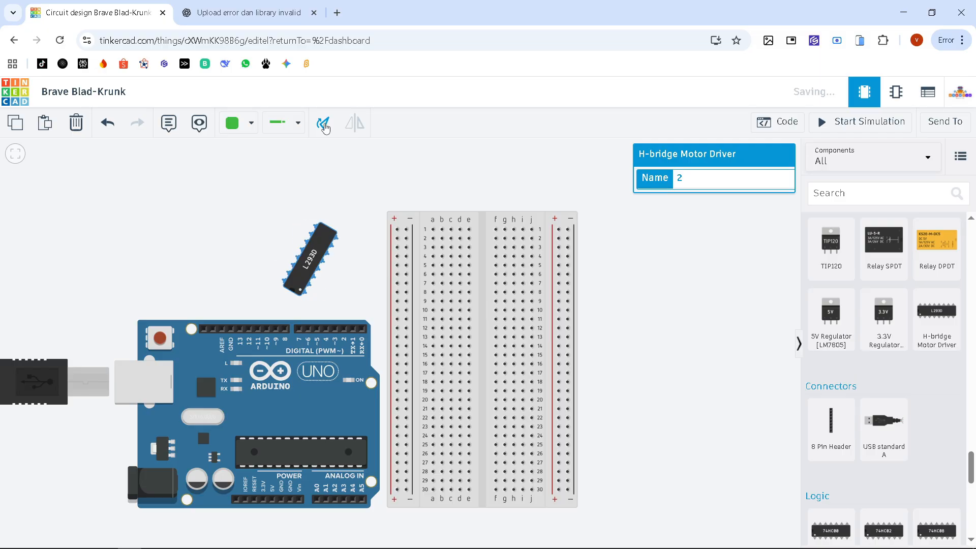
triple_click(325, 126)
left_click(324, 126)
left_click(325, 126)
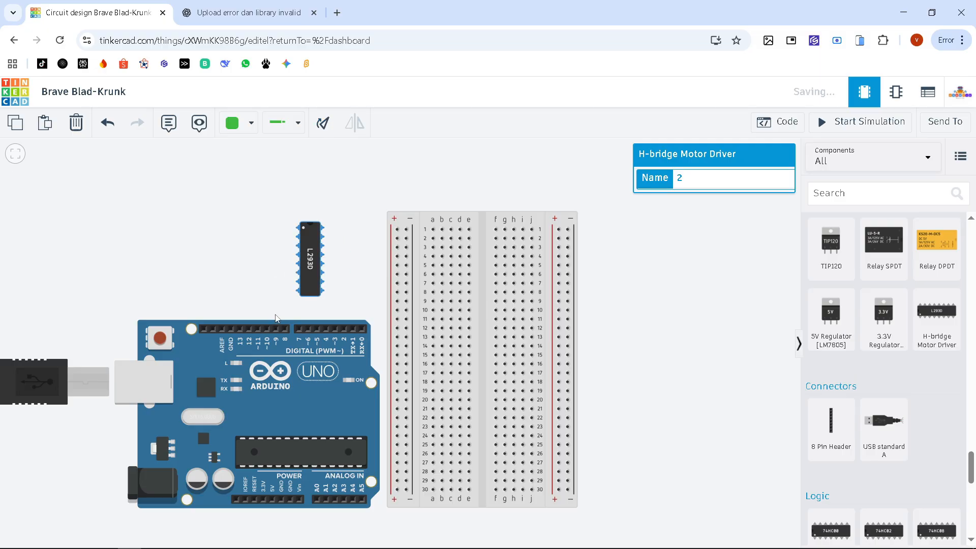
Seat the L293D motor driver across the breadboard's centre gap in rows 14 to 21.
scroll(302, 230, "up", 5)
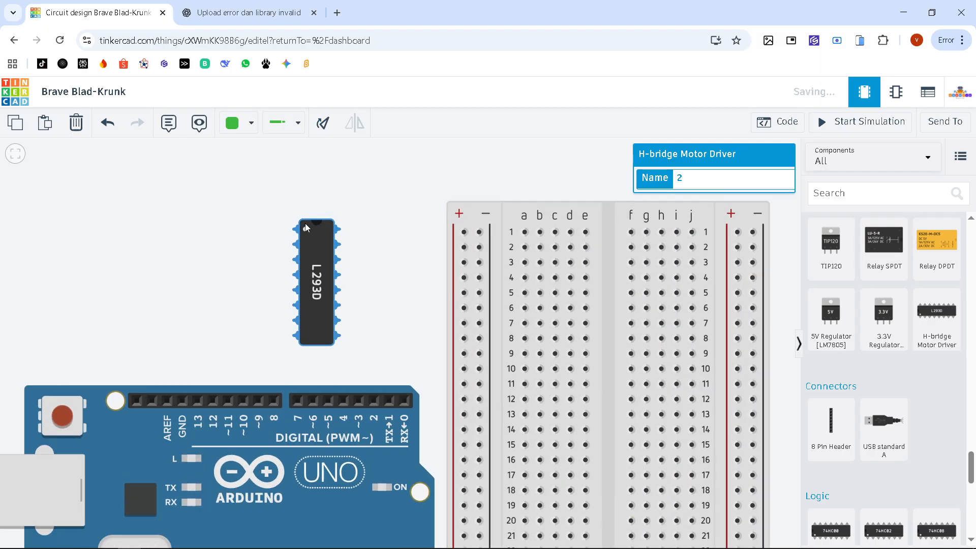
scroll(350, 265, "down", 3)
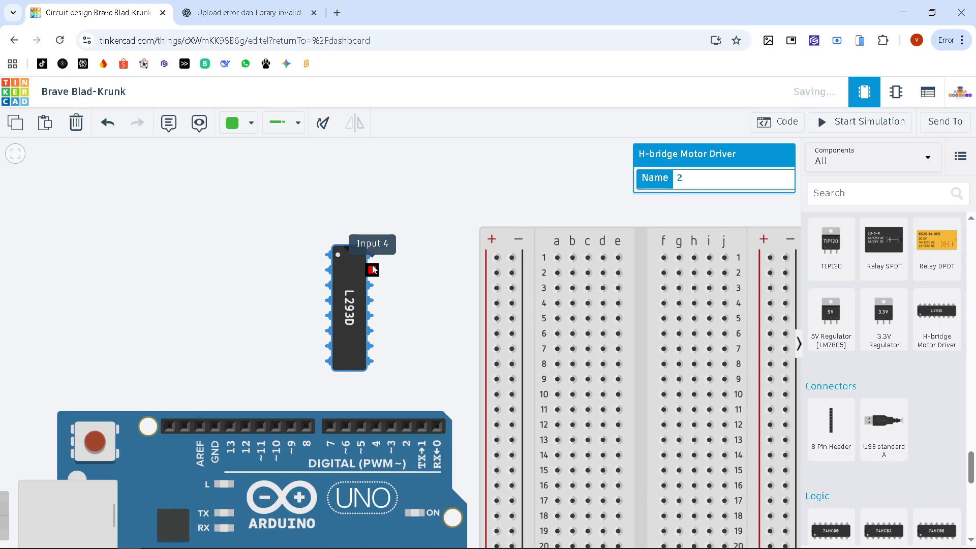
scroll(414, 323, "down", 2)
left_click_drag(415, 324, 545, 410)
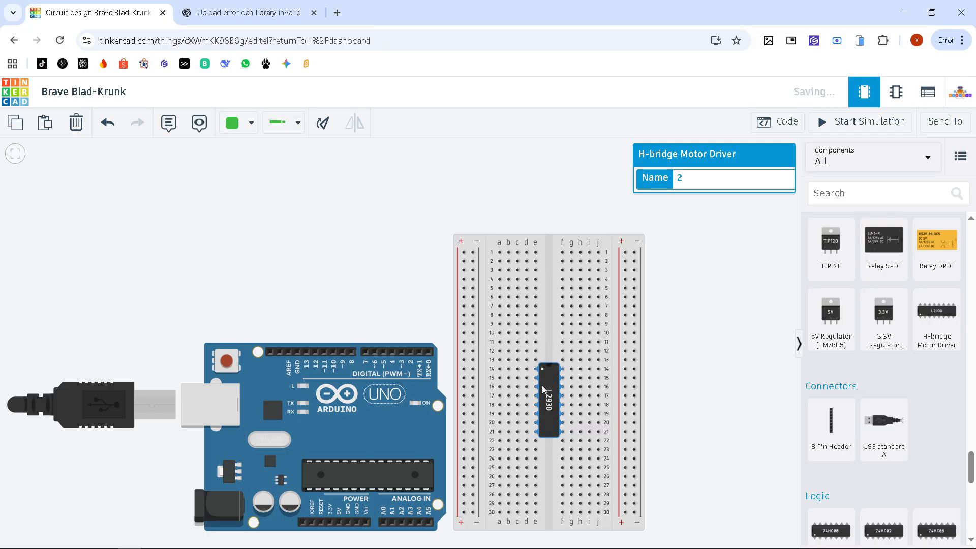
left_click(717, 375)
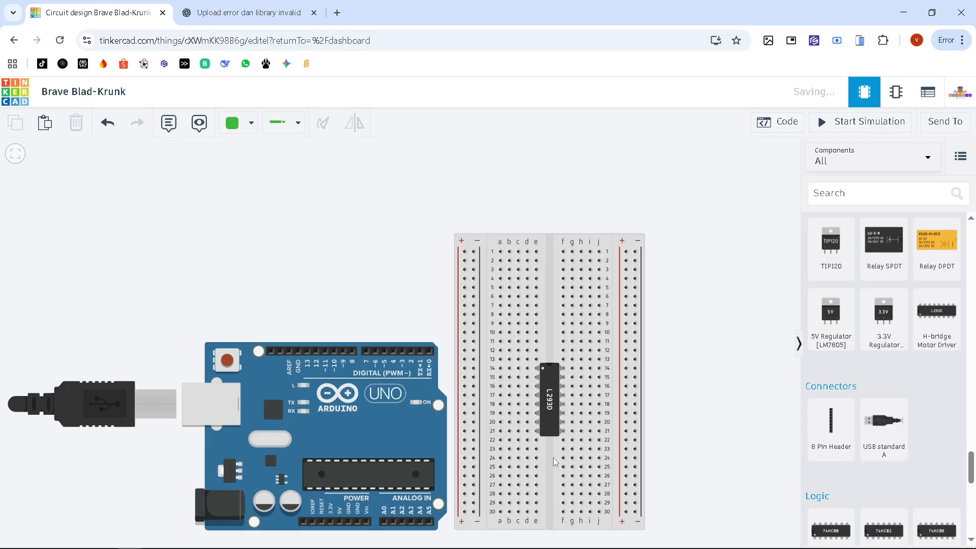
Examine the L293D's pins and how they sit in the breadboard between columns e and f.
scroll(553, 458, "up", 5)
scroll(532, 457, "down", 3)
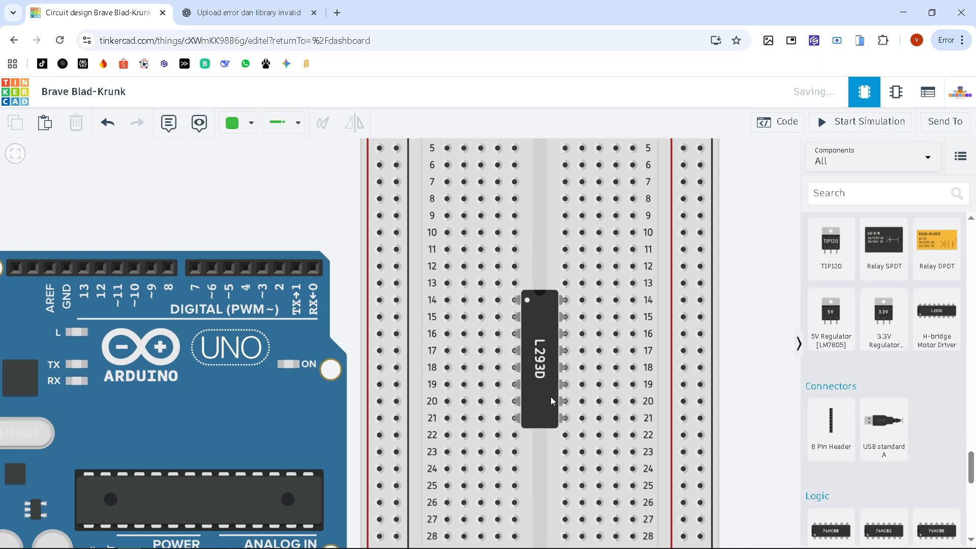
scroll(584, 304, "down", 2)
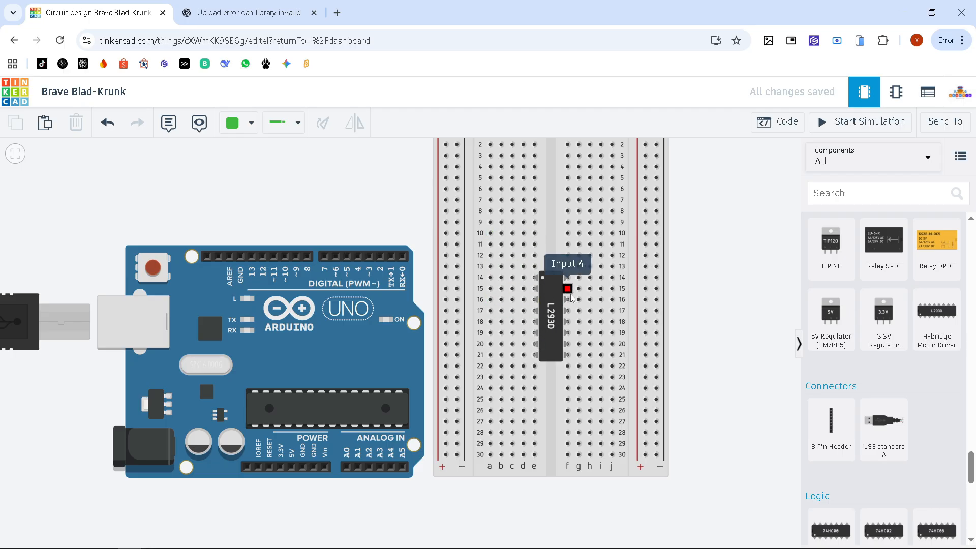
scroll(732, 303, "up", 3)
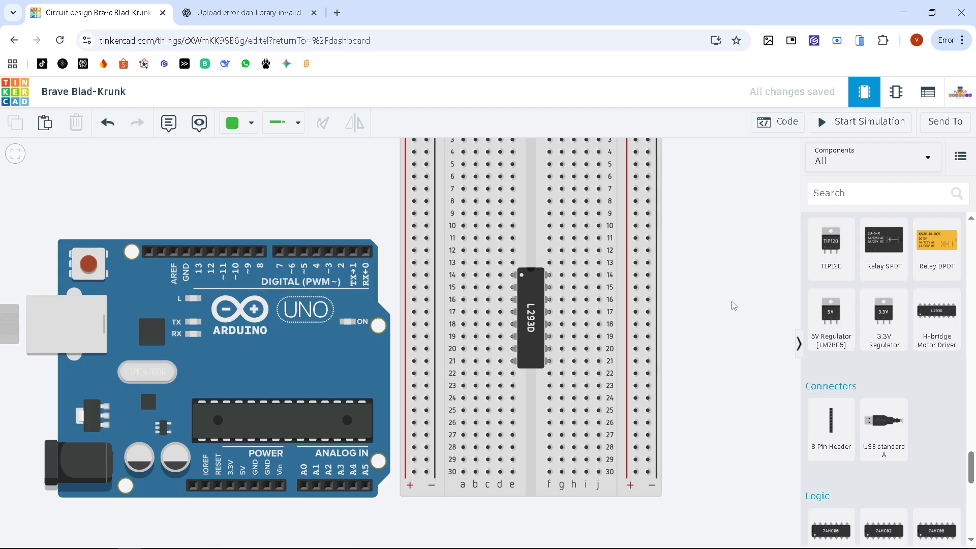
scroll(703, 293, "down", 2)
left_click_drag(703, 276, 720, 307)
scroll(722, 311, "down", 2)
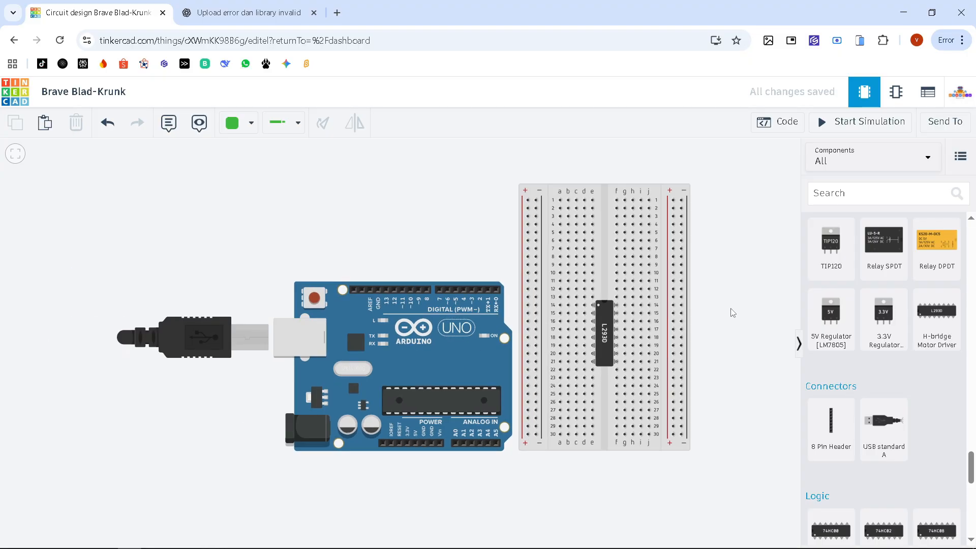
scroll(727, 364, "up", 1)
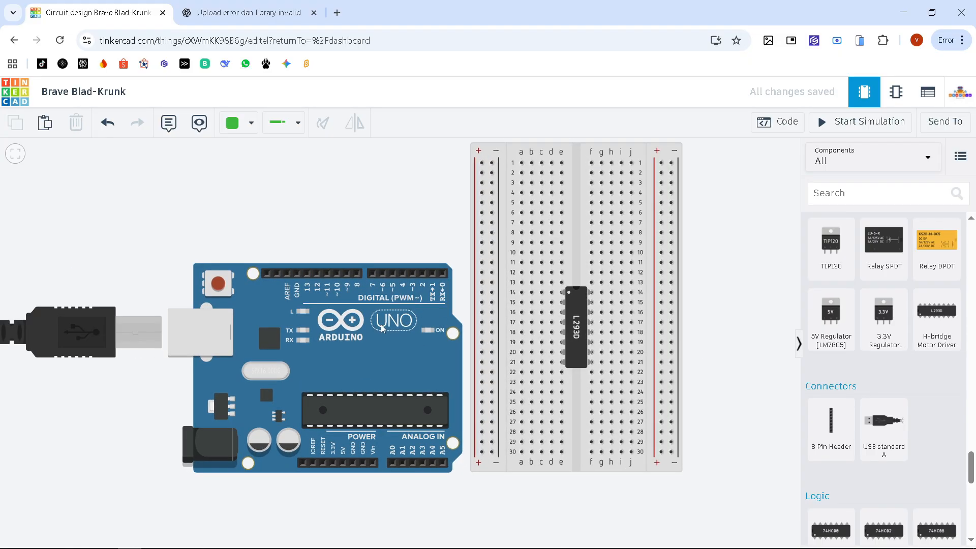
Wire the Arduino's 5V pin to row 30 of the breadboard's nearer positive rail and colour the wire red.
left_click(342, 463)
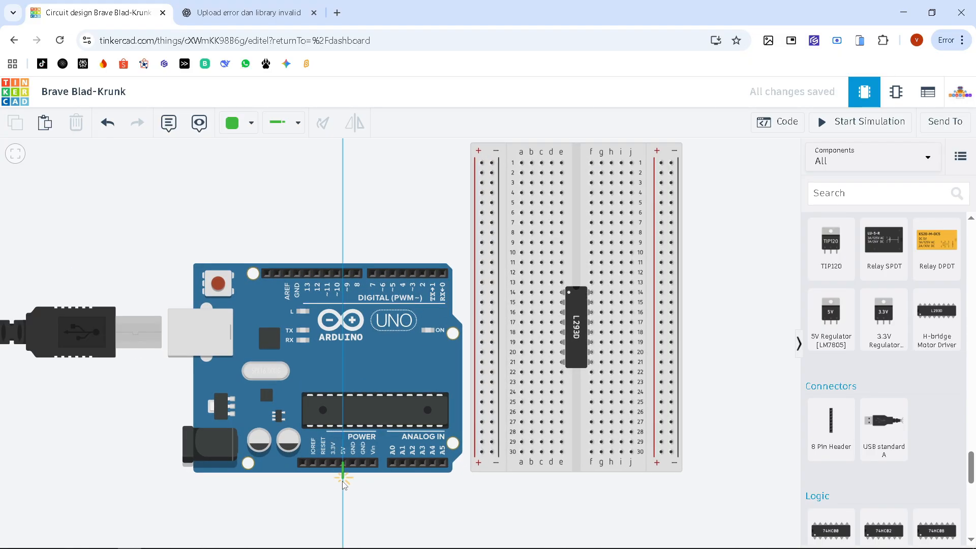
left_click(343, 479)
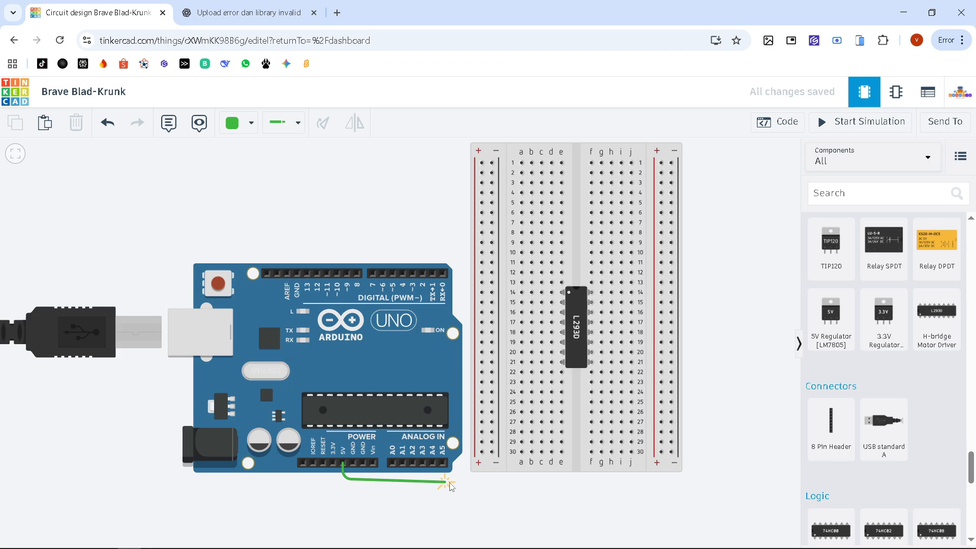
left_click(485, 480)
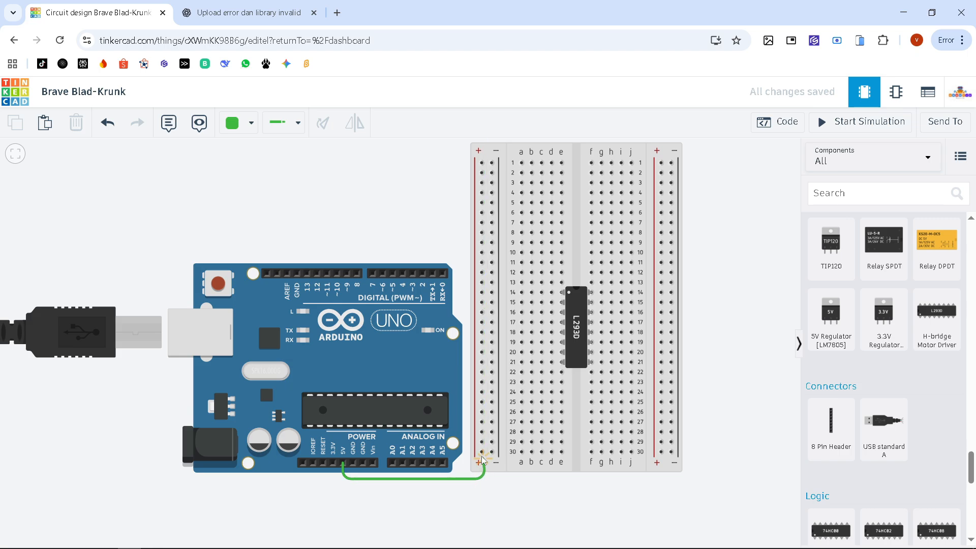
left_click(481, 451)
left_click_drag(486, 478, 481, 479)
left_click(237, 122)
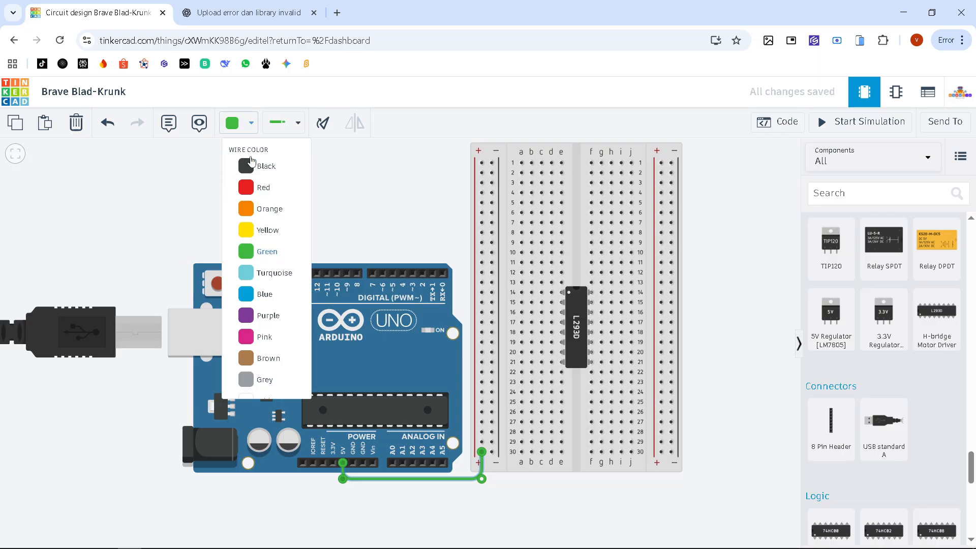
left_click(275, 184)
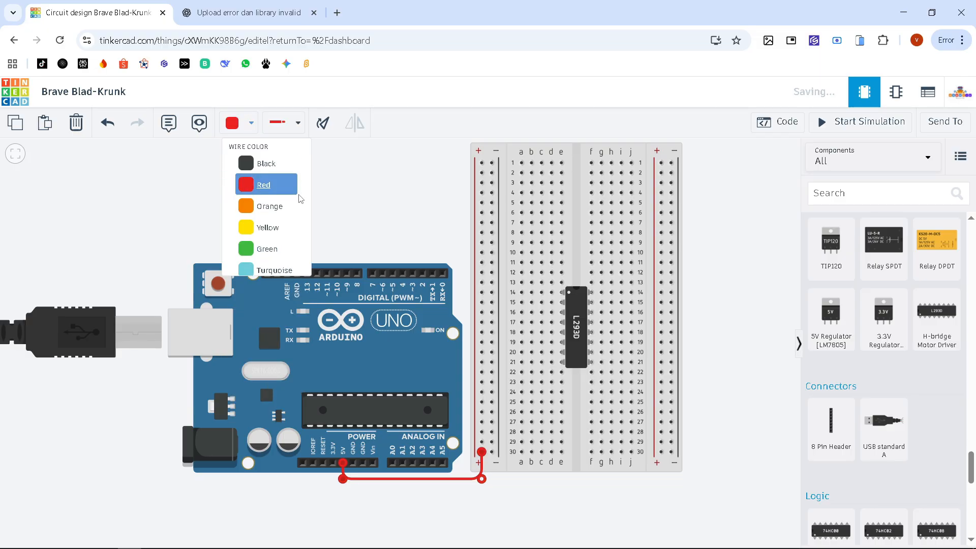
Wire the Arduino's GND pin to row 30 of the breadboard's nearer negative rail and colour the wire black.
left_click(353, 463)
left_click(353, 484)
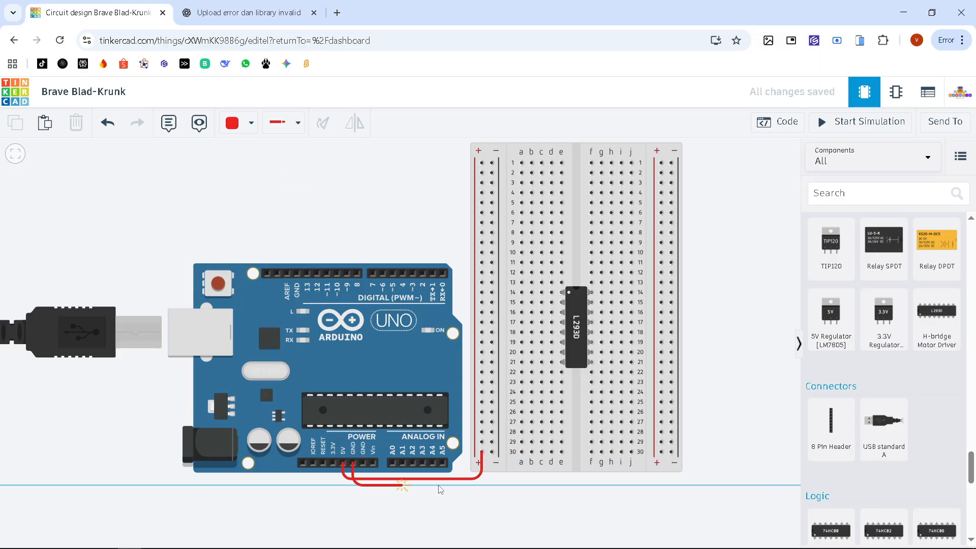
left_click(491, 485)
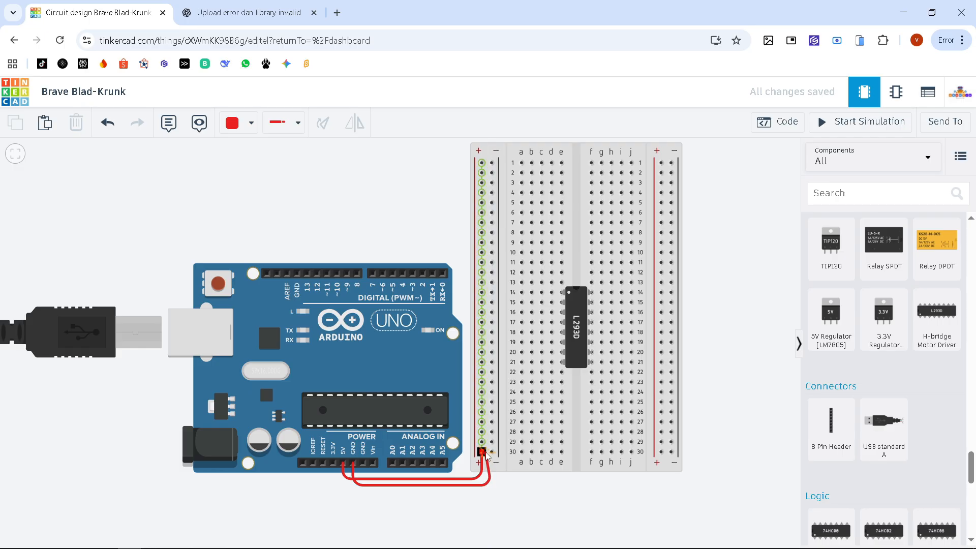
left_click(490, 451)
left_click(251, 123)
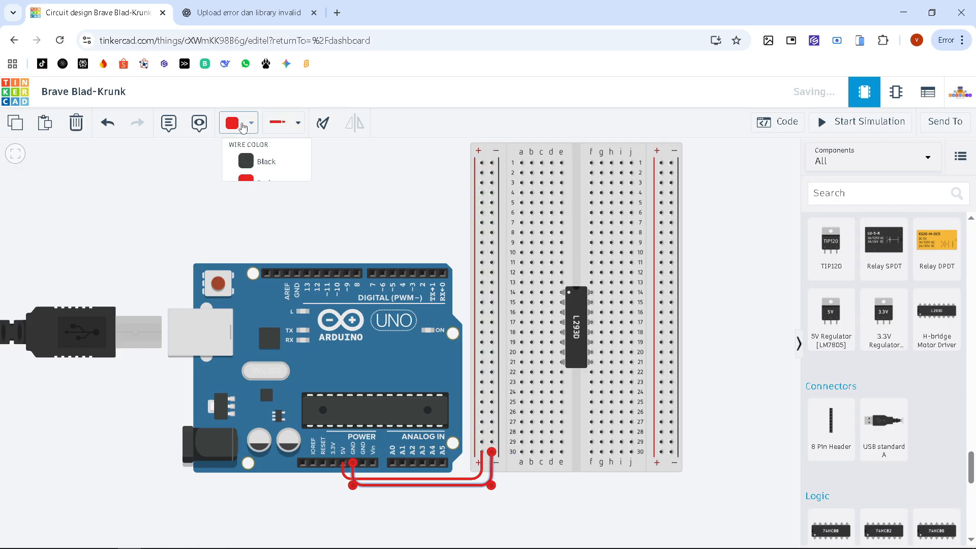
left_click(262, 163)
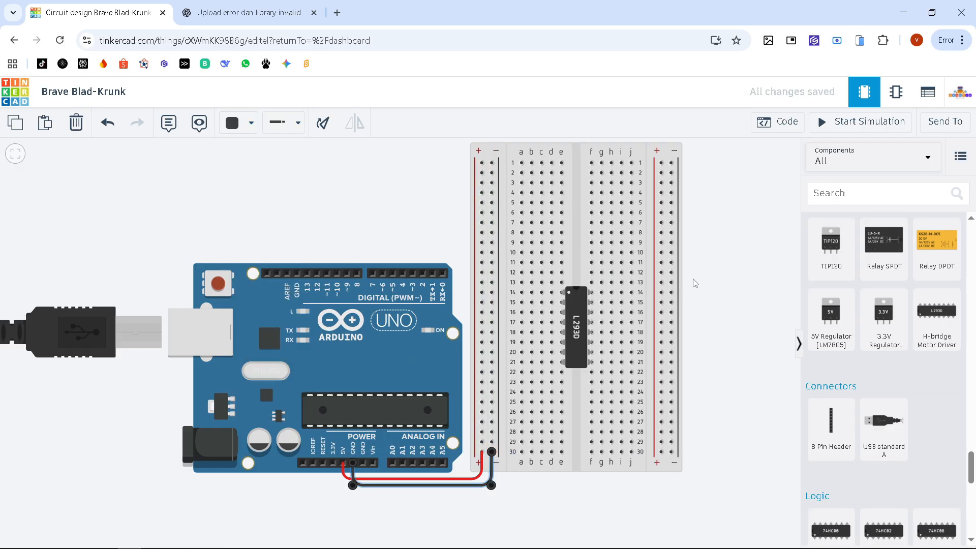
left_click(708, 262)
Link the breadboard's two negative rails at row 1 with a black wire routed over the column letters.
left_click_drag(710, 257, 690, 304)
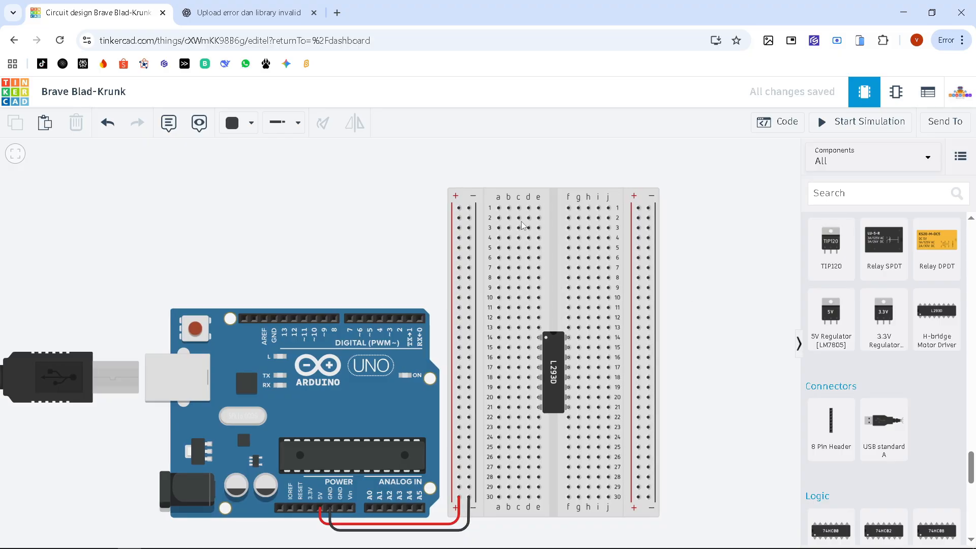
left_click(468, 207)
left_click(468, 197)
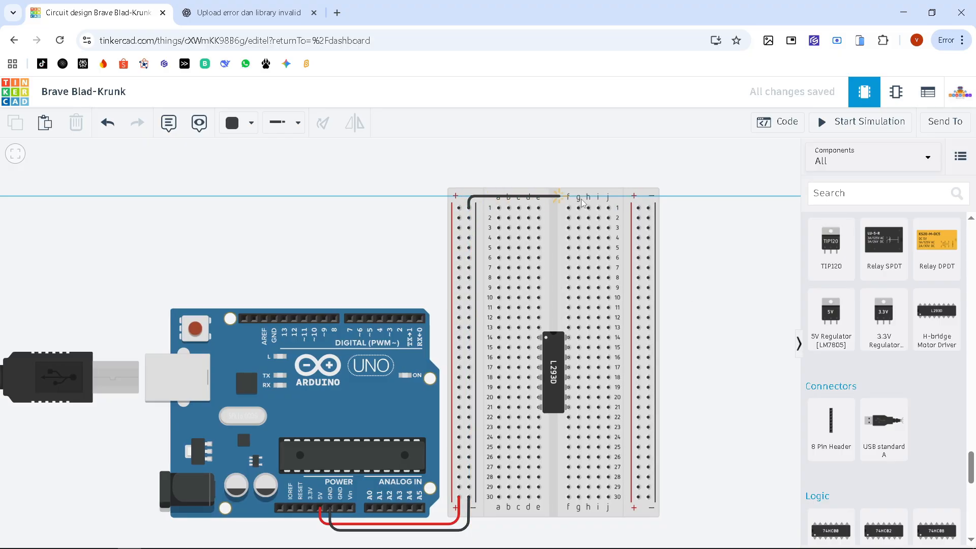
left_click(648, 196)
left_click(648, 208)
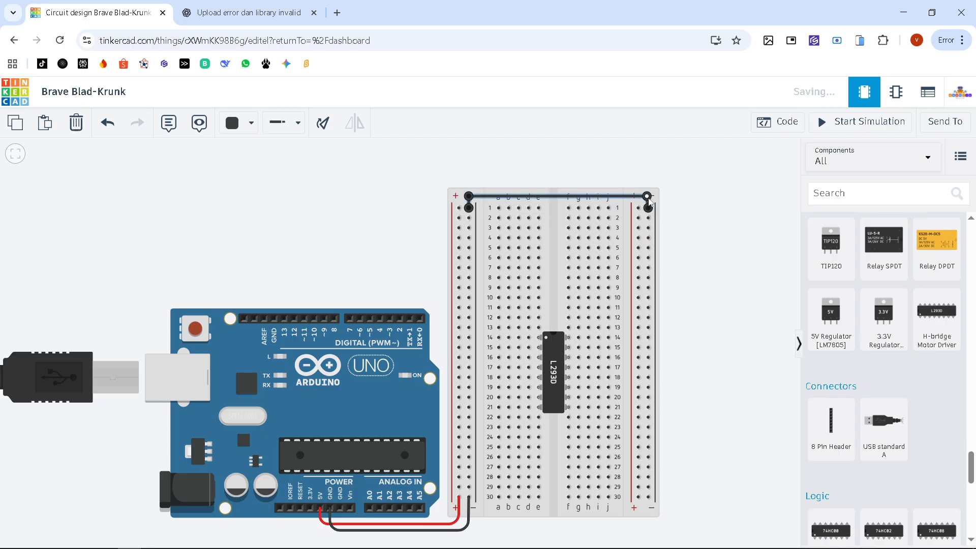
left_click(690, 211)
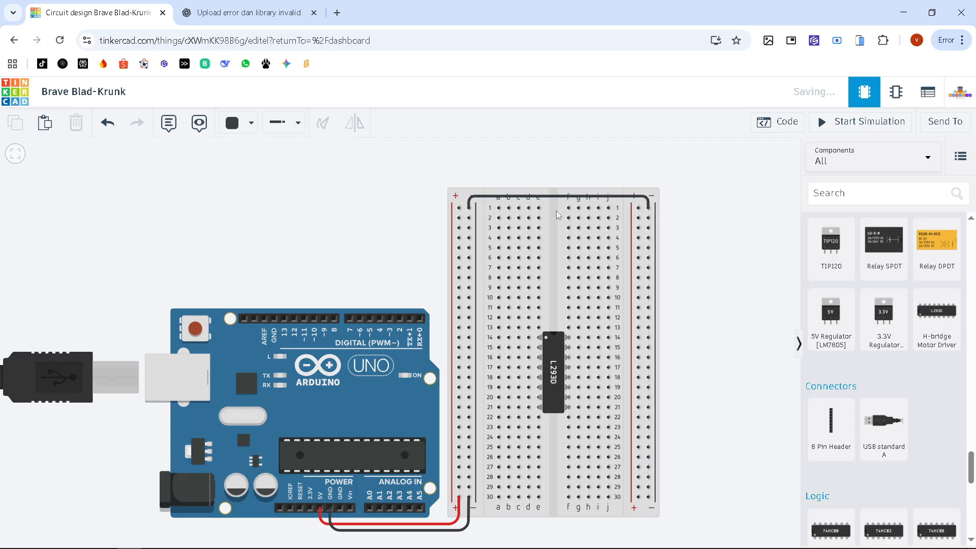
Link the breadboard's two positive rails at row 1 with a wire routed above the board and colour it red.
left_click(459, 208)
left_click(458, 184)
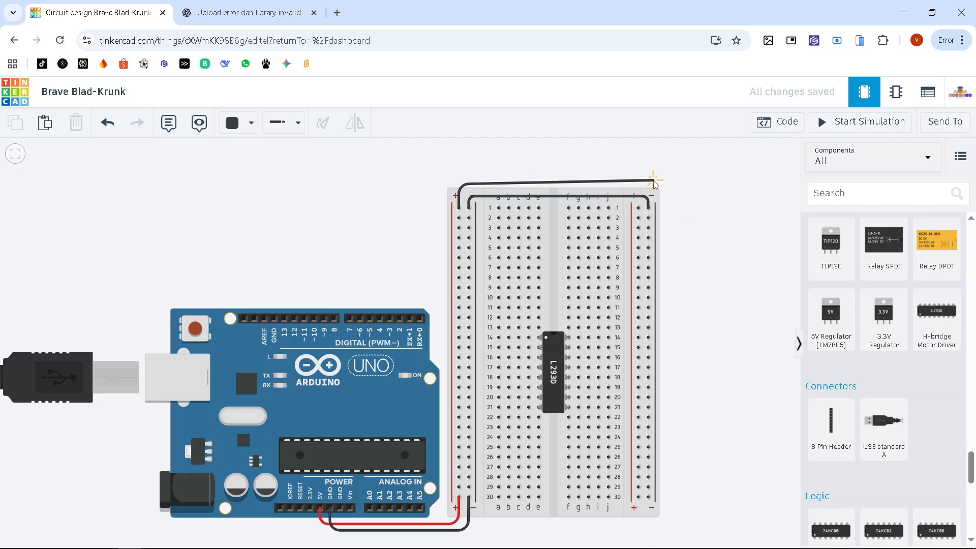
left_click(639, 184)
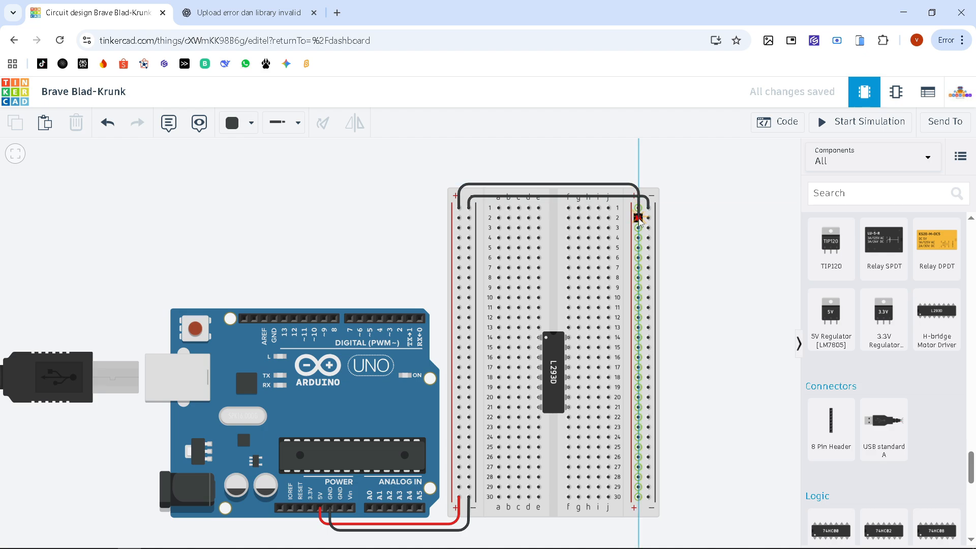
left_click(639, 208)
left_click(244, 123)
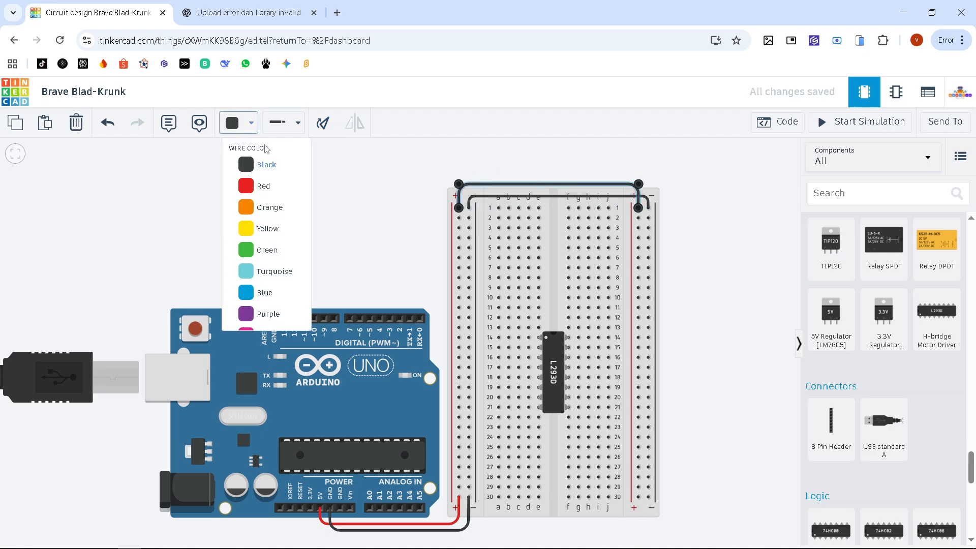
left_click(262, 186)
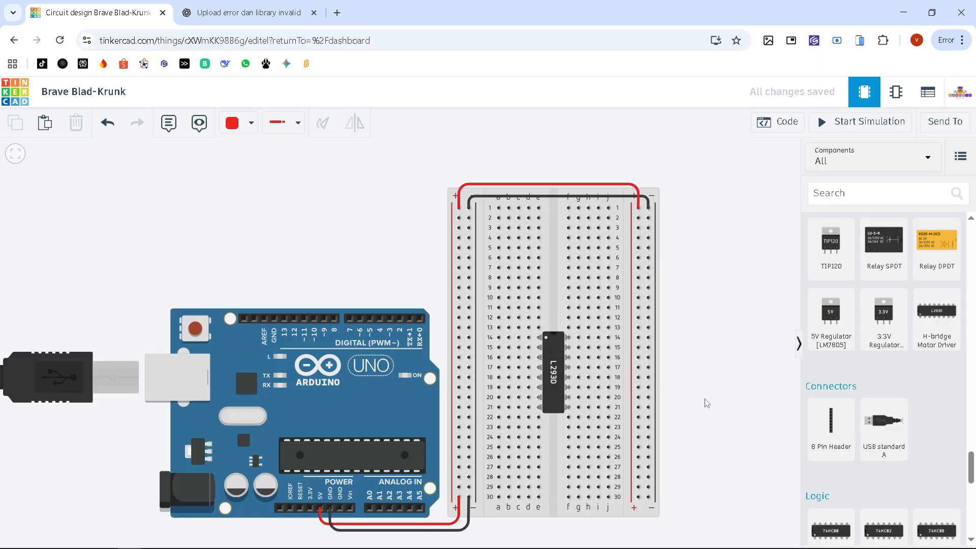
Connect a14, the L293D's Enable 1 & 2 row, and j21 to their adjacent positive rails with straight red wires.
scroll(706, 403, "up", 1)
scroll(706, 403, "up", 2)
scroll(704, 404, "down", 1)
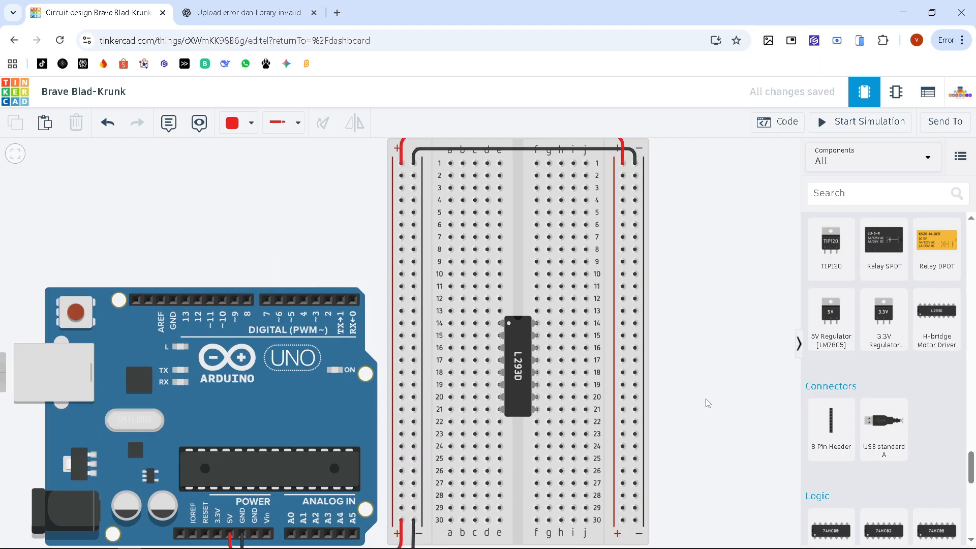
left_click_drag(702, 420, 709, 393)
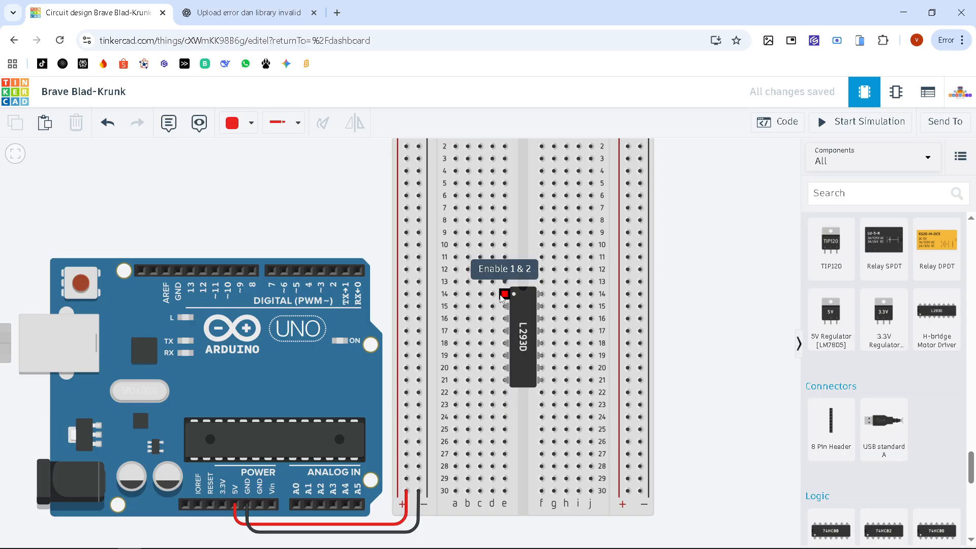
left_click(455, 294)
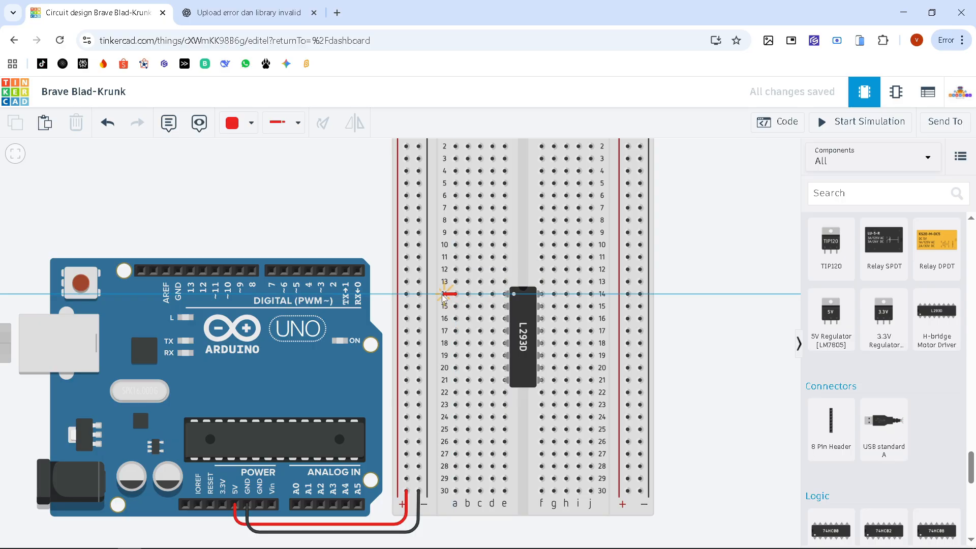
left_click(406, 294)
left_click(726, 294)
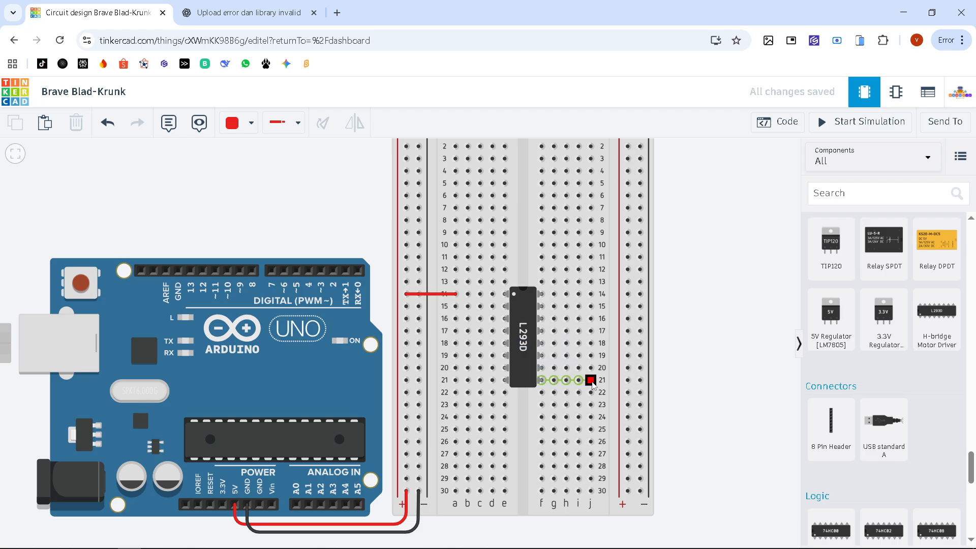
left_click(590, 380)
left_click(628, 380)
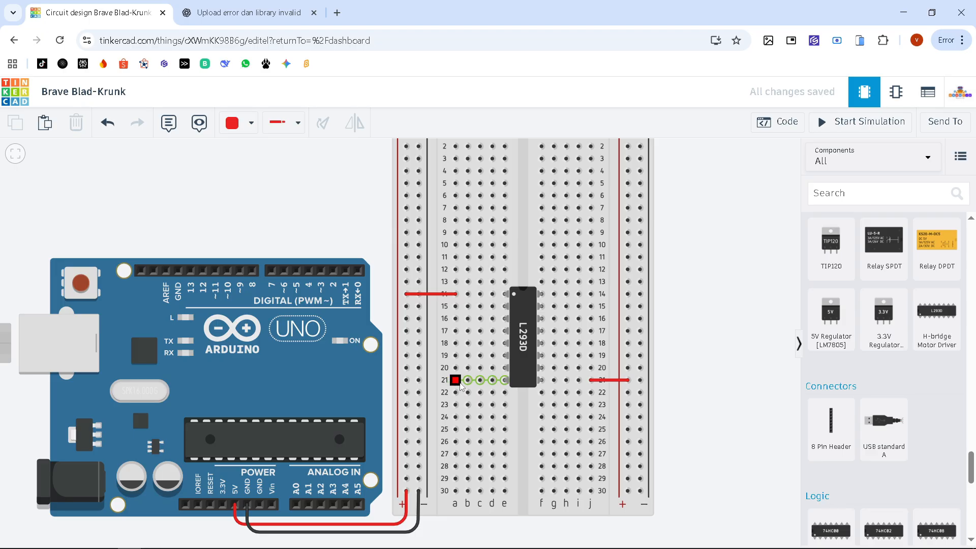
Connect holes a21 and j14 to their adjacent positive rails with straight red wires.
left_click(456, 380)
left_click(406, 380)
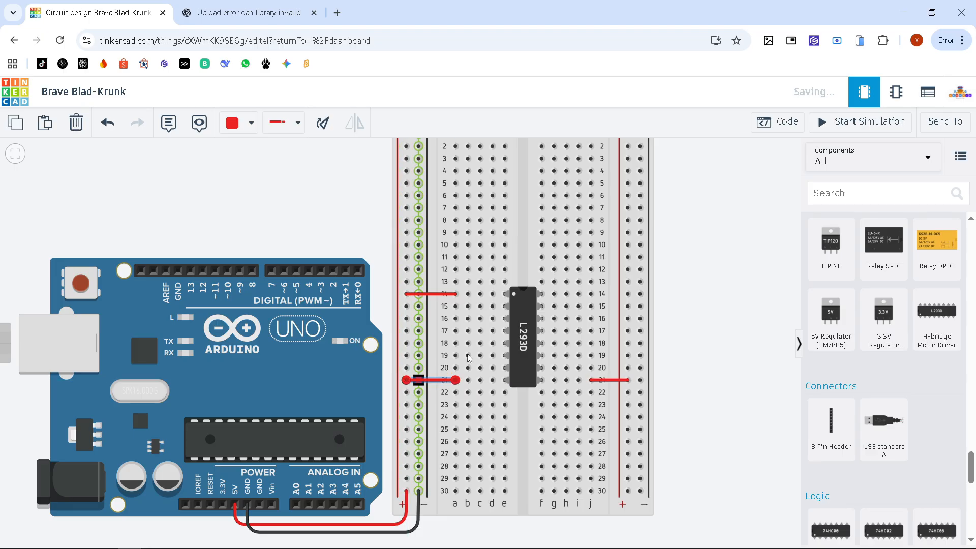
left_click(590, 294)
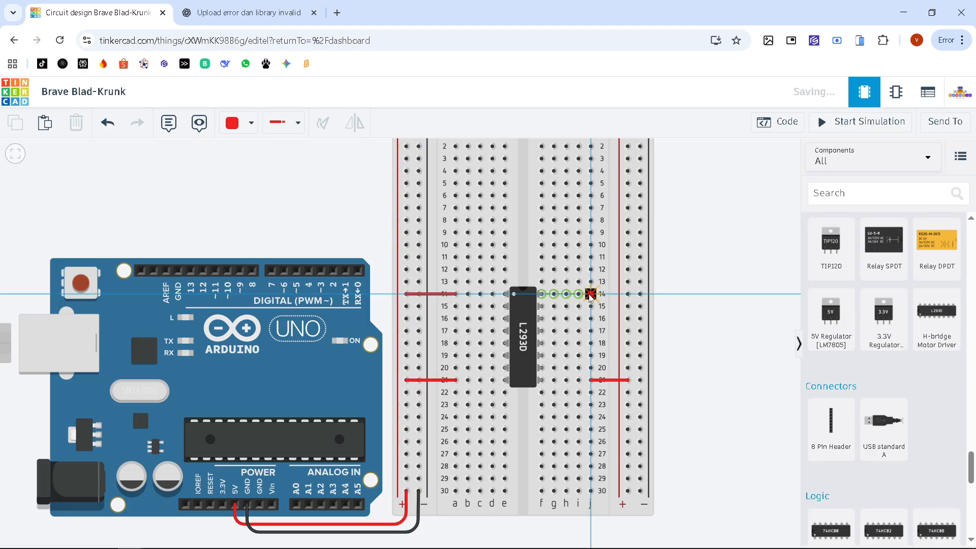
left_click(627, 294)
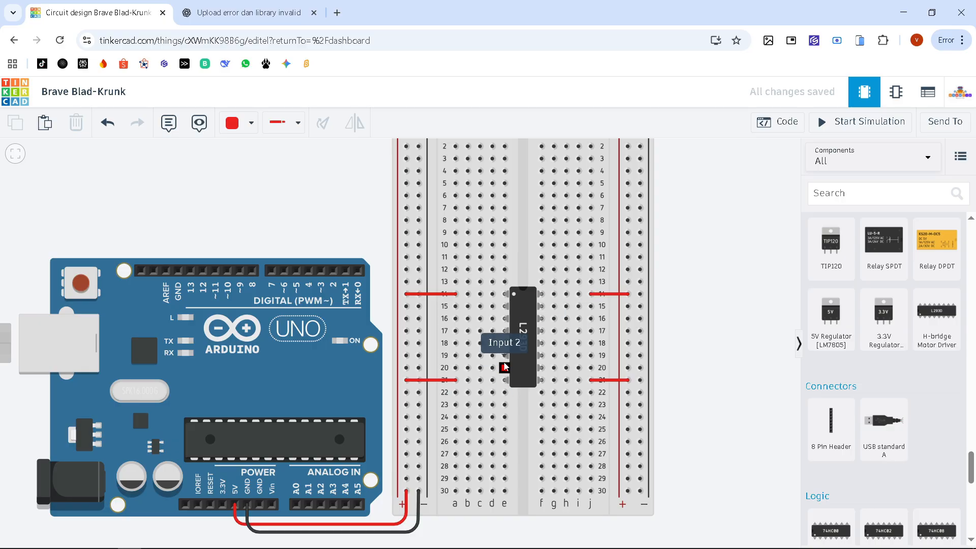
Set the wire colour to black and connect hole a17 to the nearer negative rail.
left_click(233, 123)
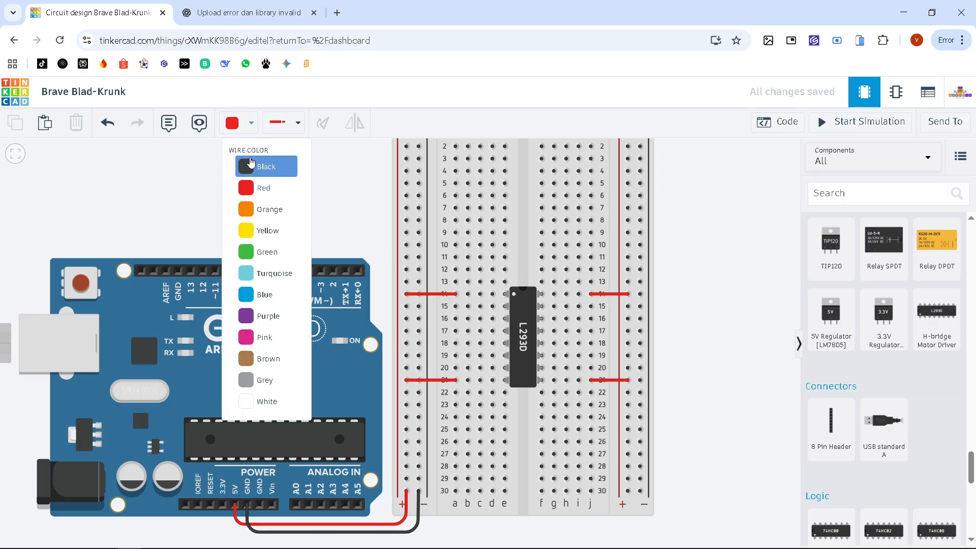
left_click(257, 165)
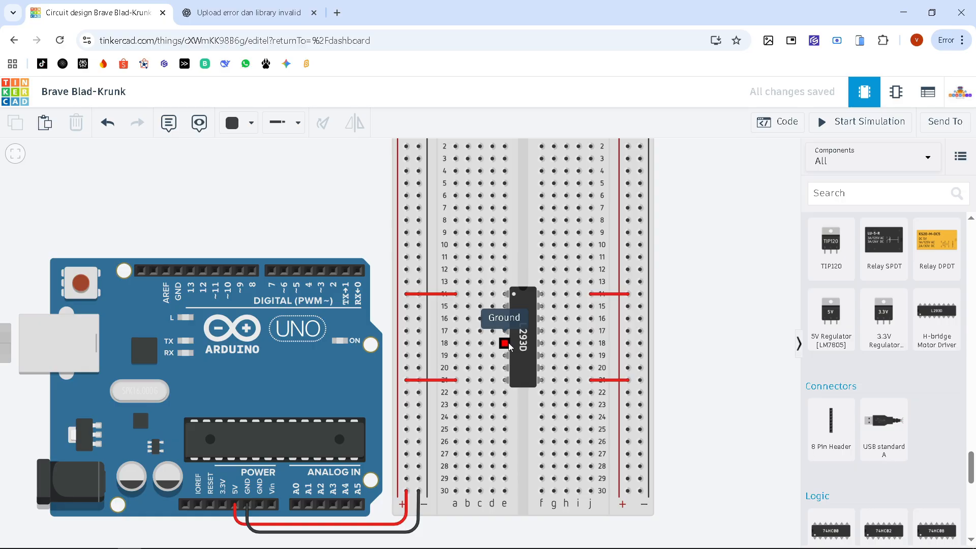
left_click(456, 331)
left_click(419, 330)
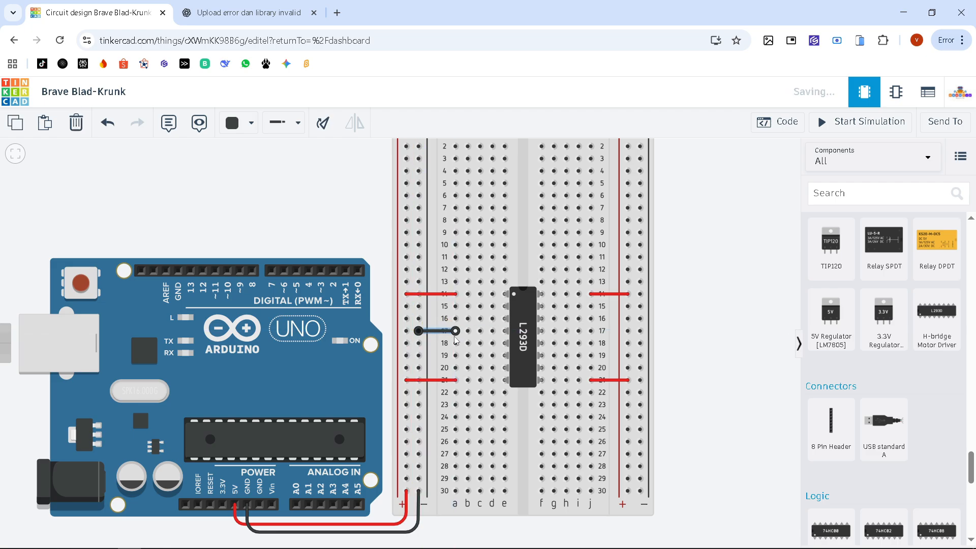
left_click(456, 343)
left_click(419, 343)
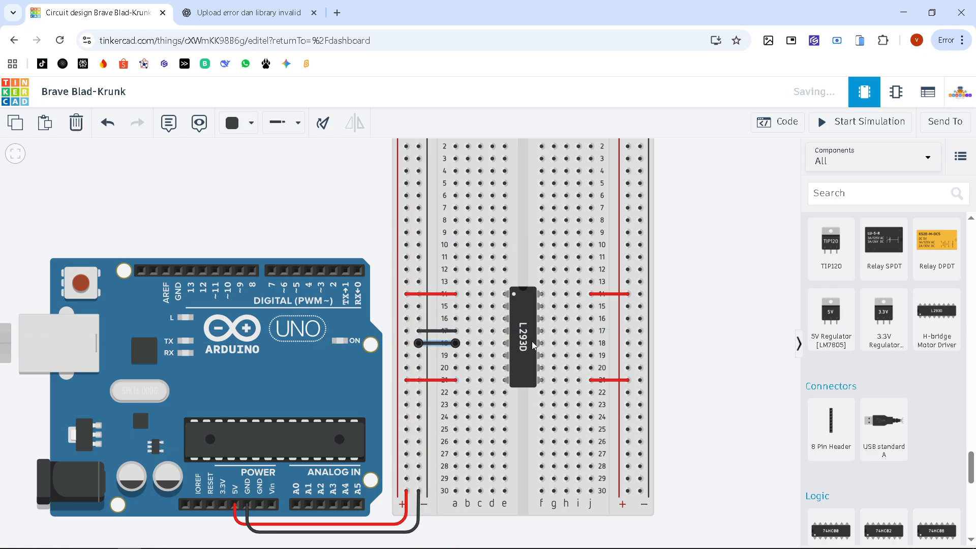
key("Delete")
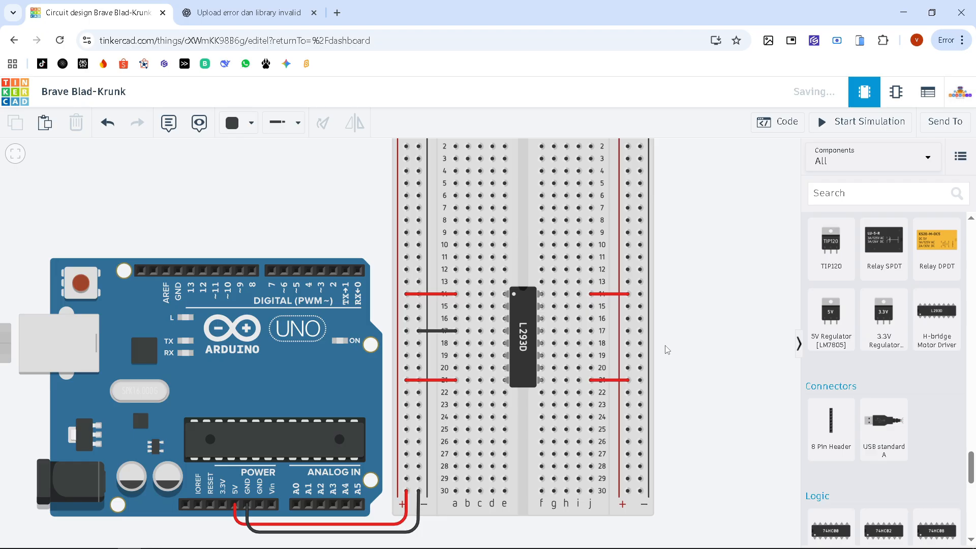
Bridge rows 17 and 18 with black jumpers in columns b and i, and wire j17 to the farther negative rail.
left_click(468, 330)
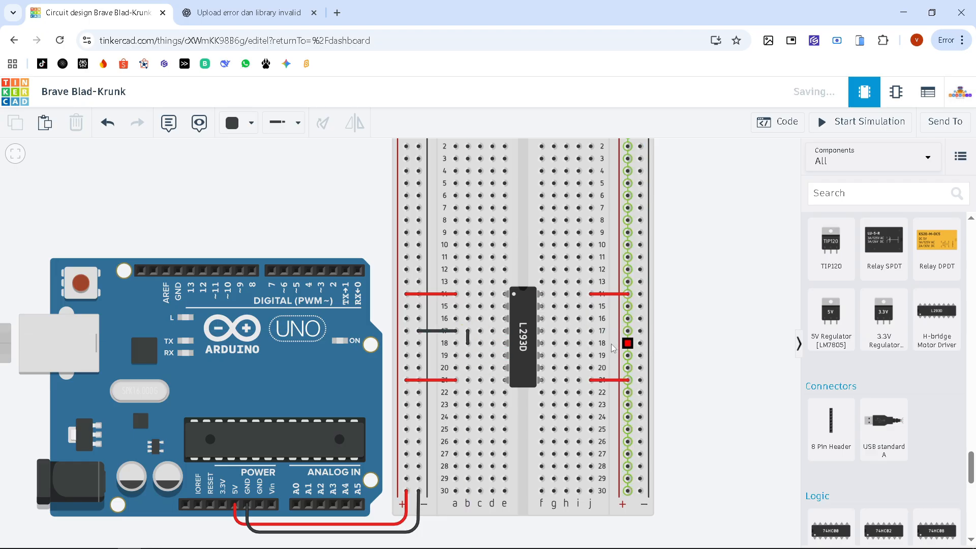
left_click(579, 343)
left_click(578, 331)
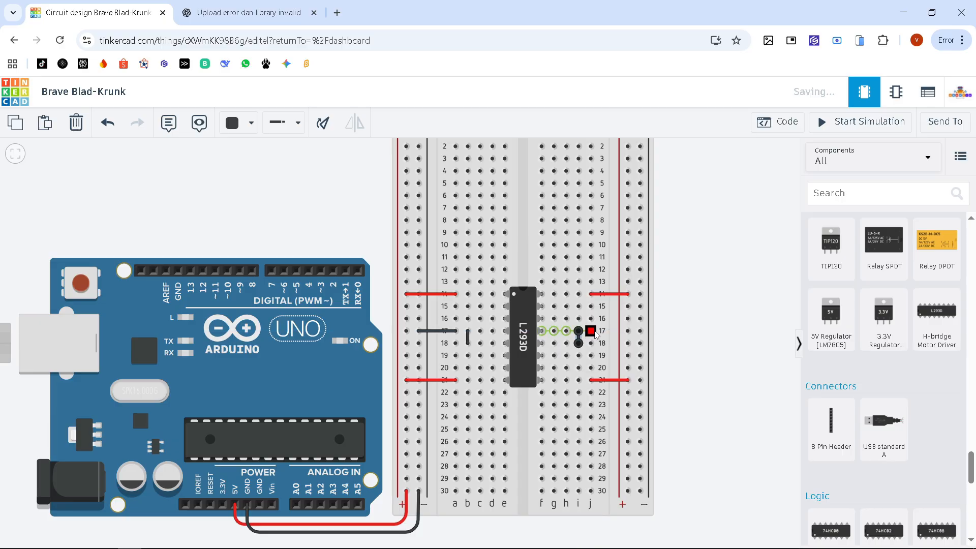
left_click(590, 331)
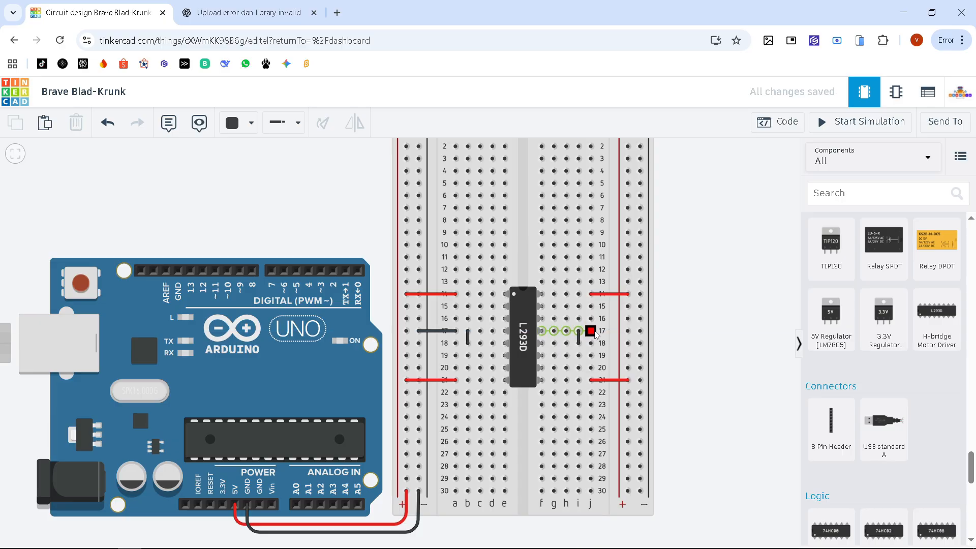
left_click(641, 330)
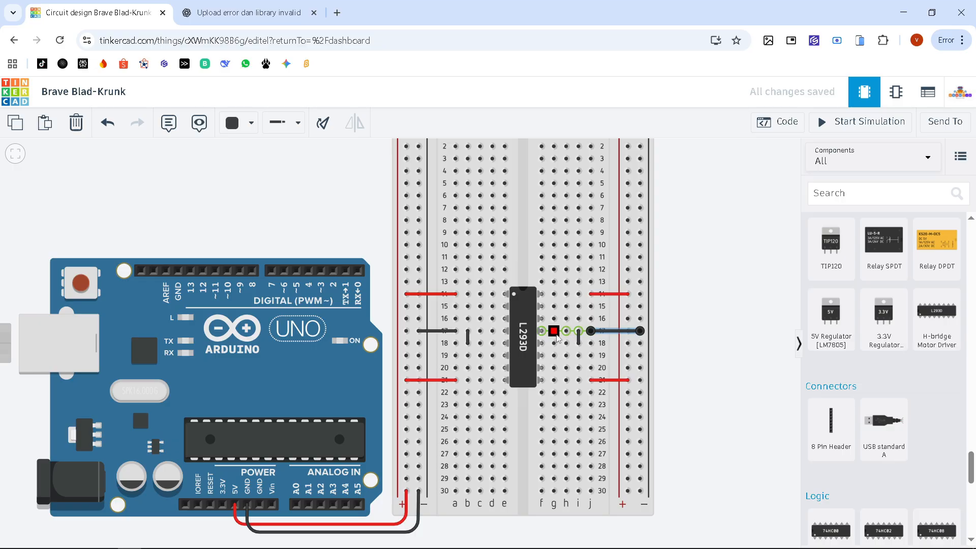
left_click(715, 313)
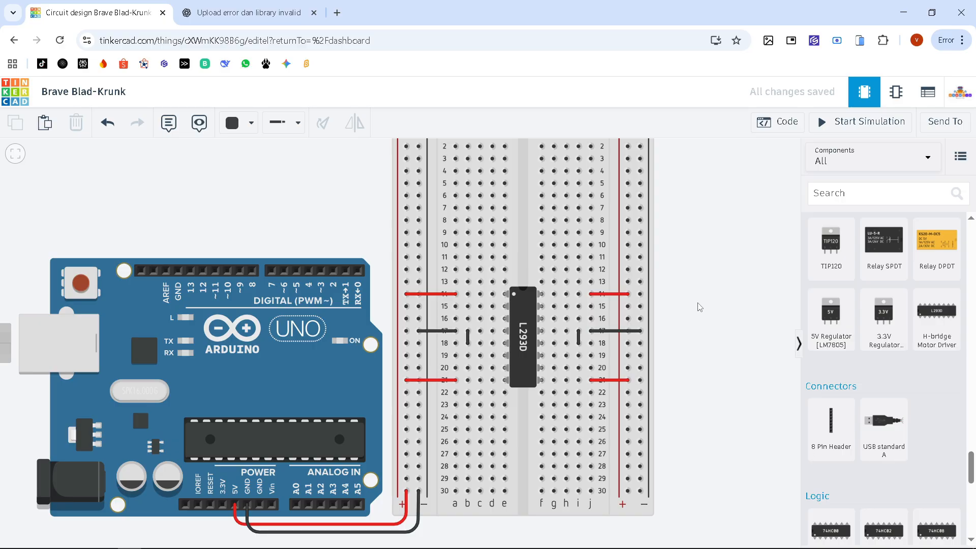
Wire hole a15 of the L293D to the Arduino's digital pin 2 with one right-angle bend and colour the wire orange.
left_click_drag(335, 216, 383, 234)
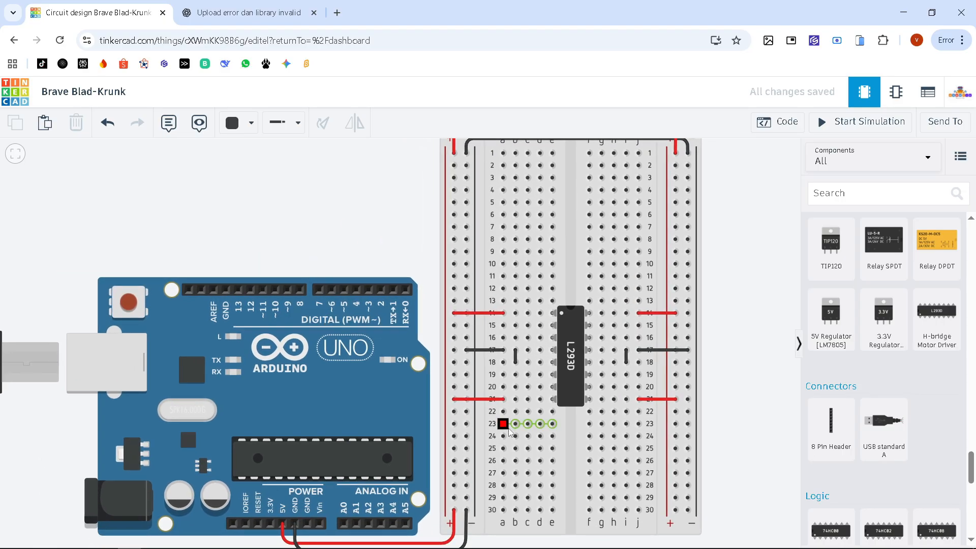
left_click(552, 327)
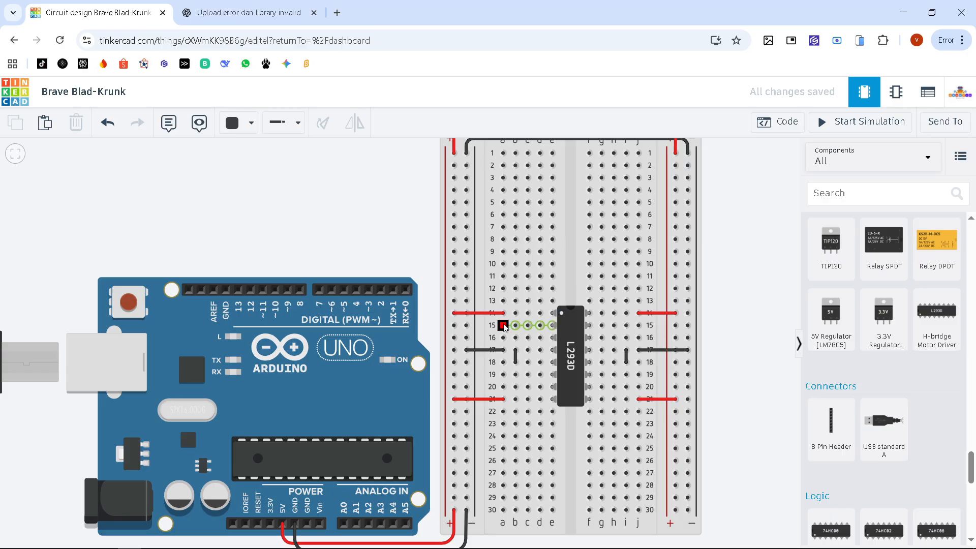
left_click(381, 325)
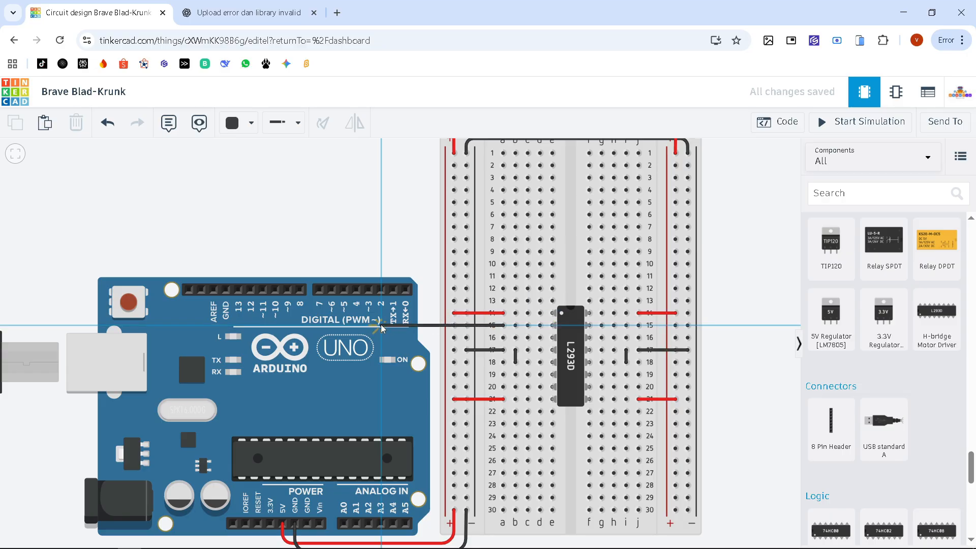
left_click(381, 290)
left_click(246, 123)
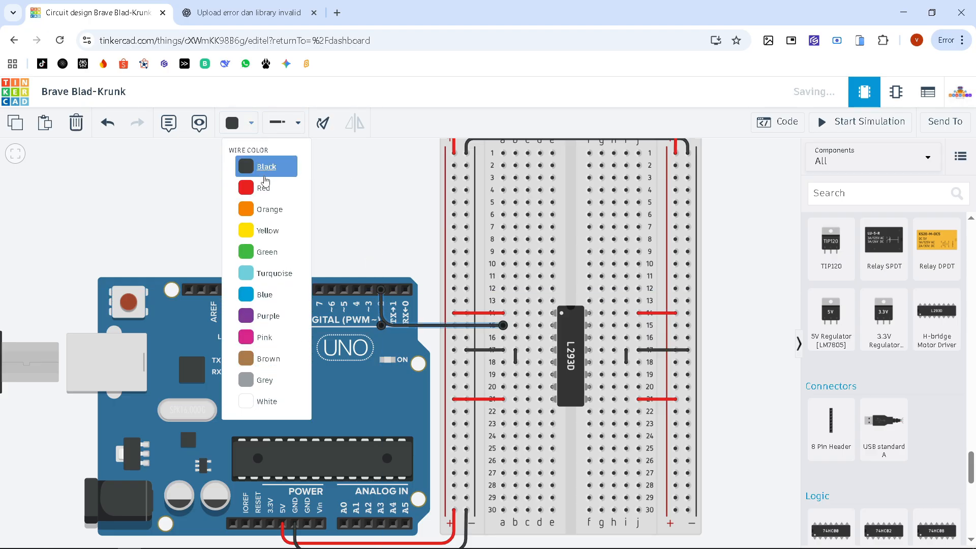
left_click(257, 209)
left_click(366, 207)
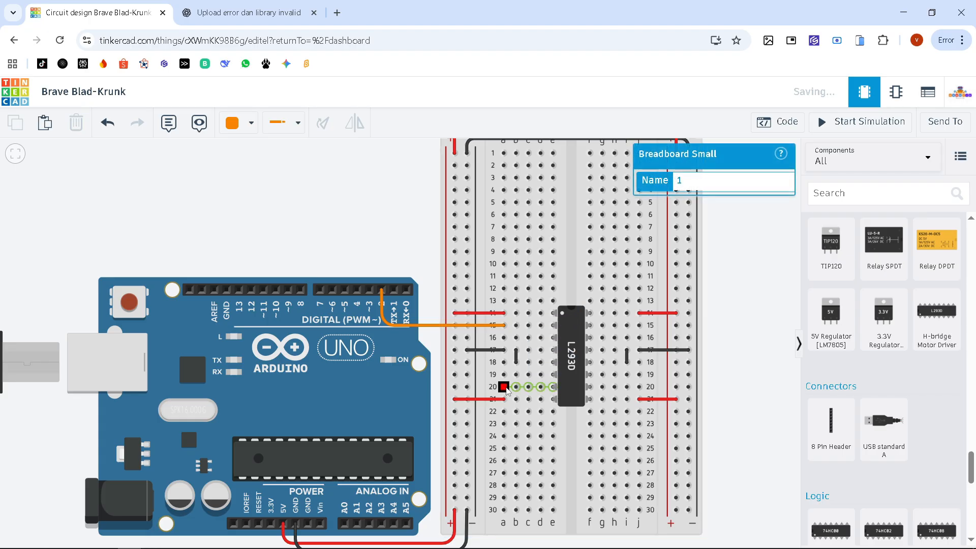
Wire hole a20 of the L293D to the Arduino's digital pin 3 with one right-angle bend and colour the wire green.
left_click(503, 386)
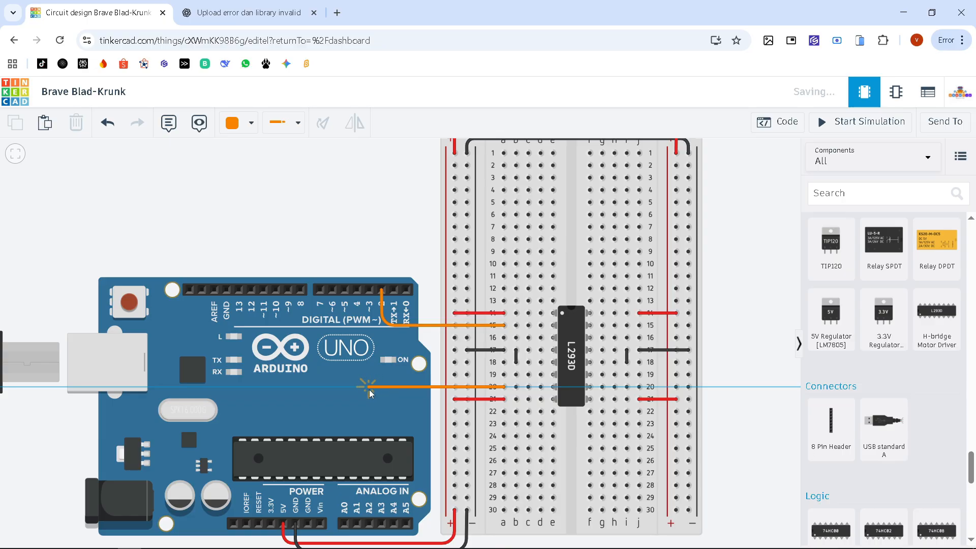
left_click(370, 387)
left_click(370, 290)
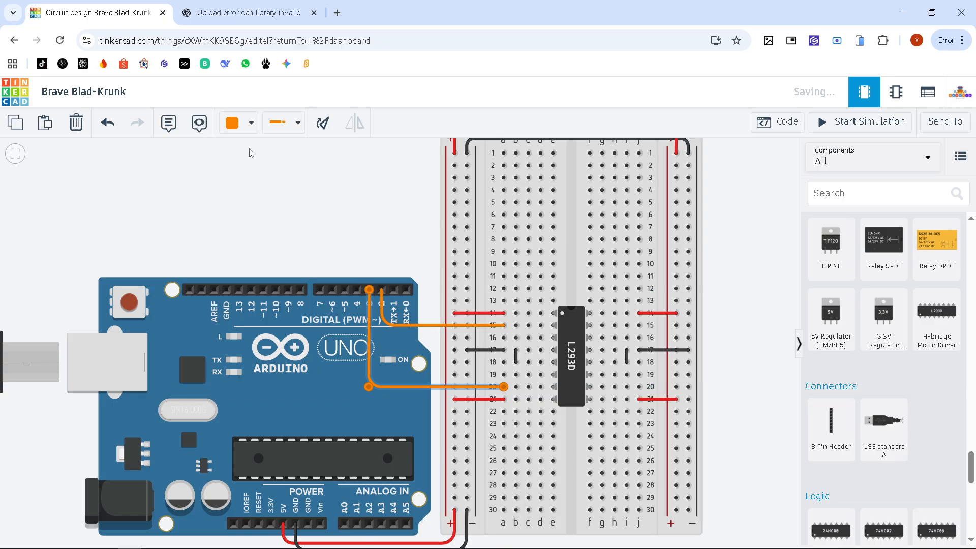
left_click(251, 122)
left_click(259, 249)
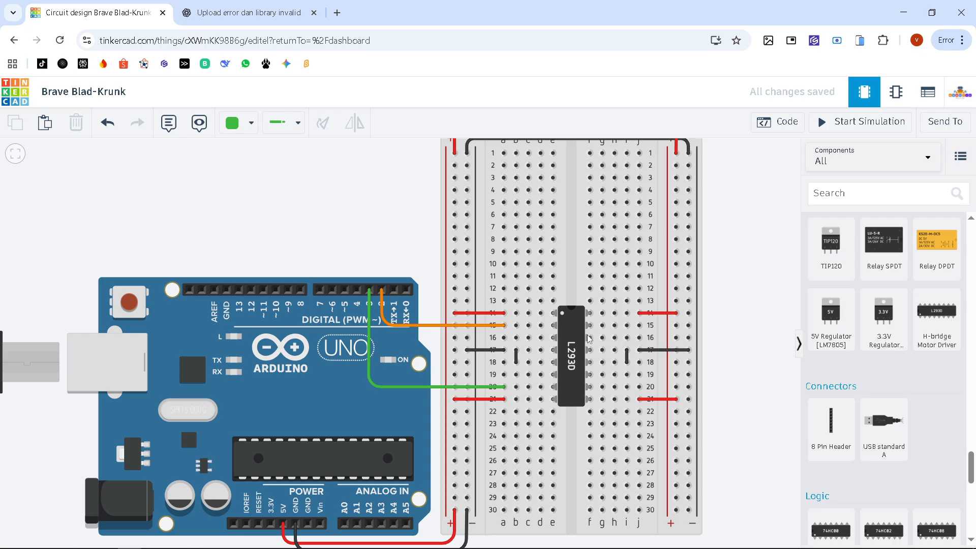
left_click(639, 387)
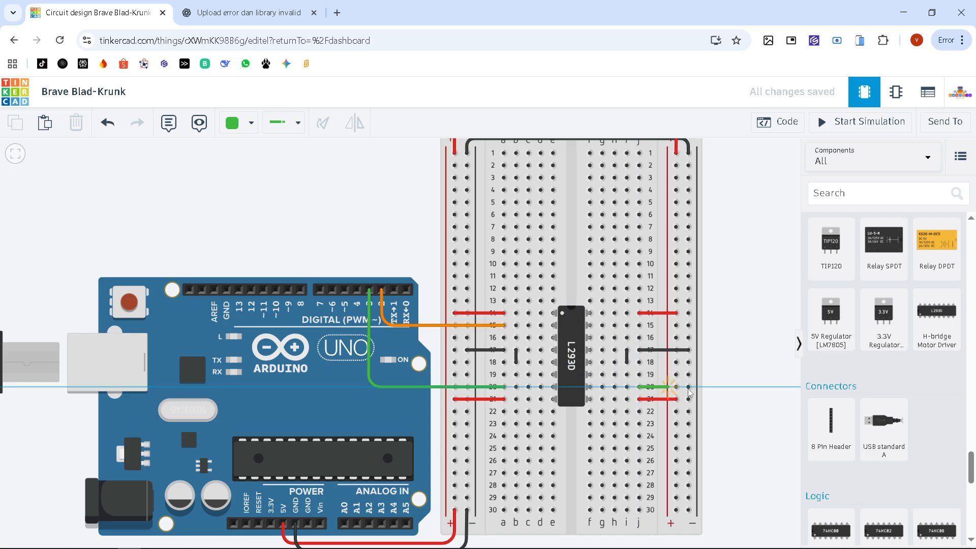
left_click(725, 388)
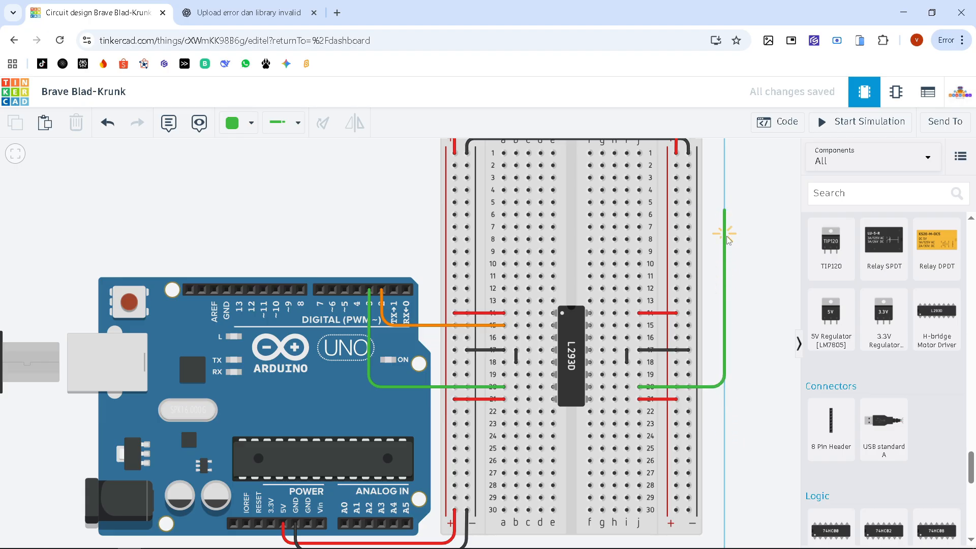
key("Escape")
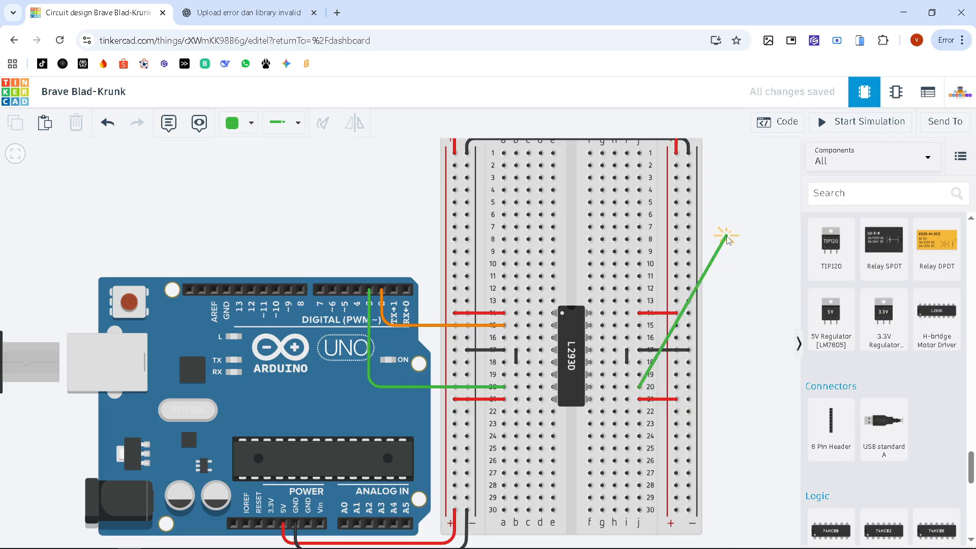
key("Escape")
Wire hole j20 to the Arduino's digital pin 4 in green, routing it around the outside and over the breadboard's row 1 end.
left_click_drag(728, 240, 735, 307)
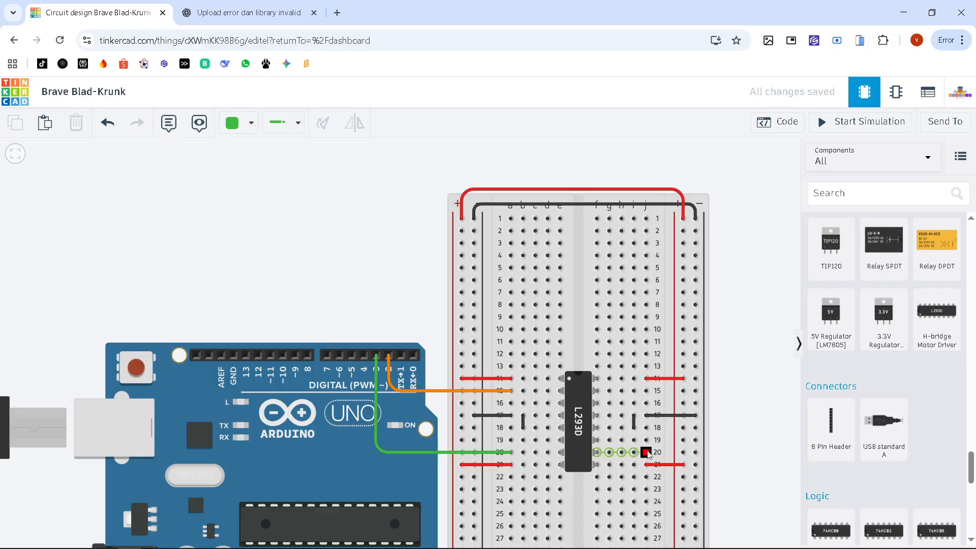
left_click(646, 452)
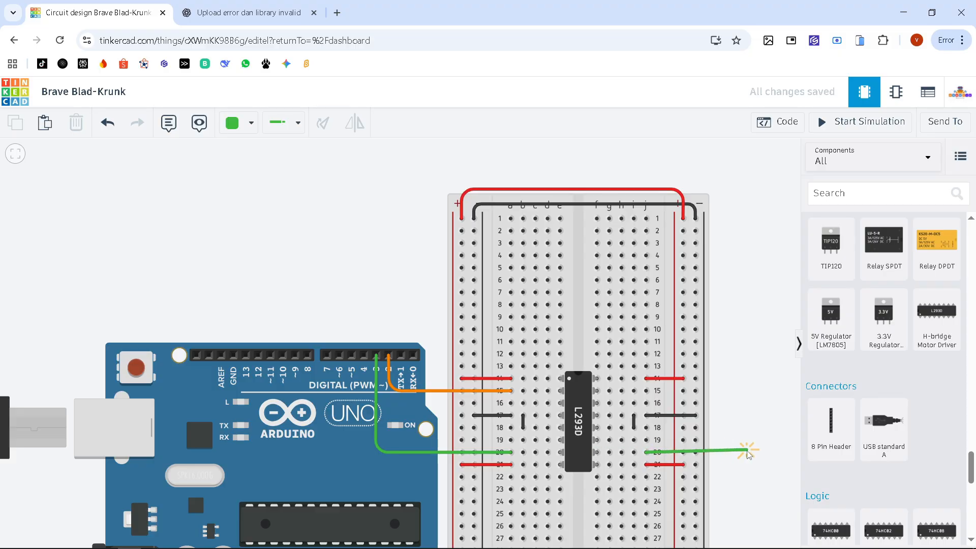
left_click(717, 452)
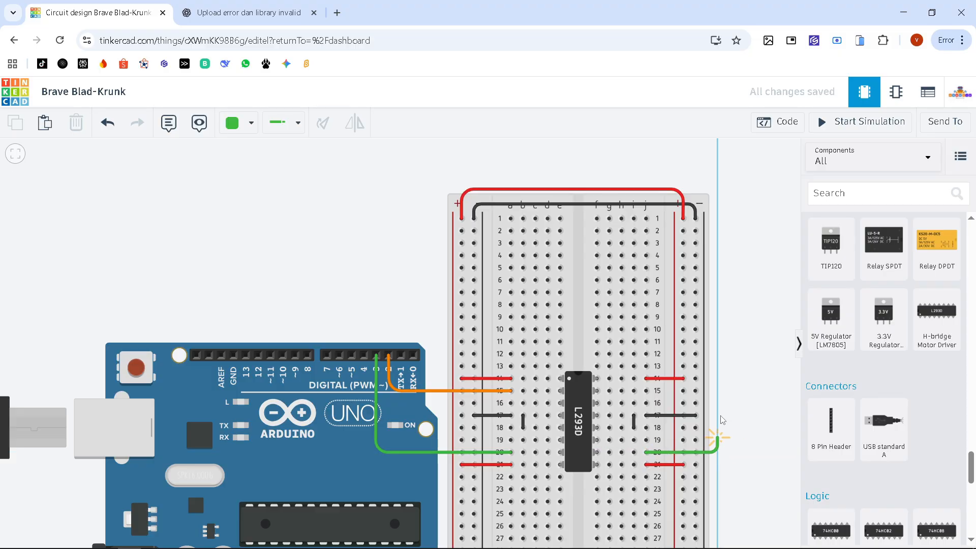
left_click(716, 178)
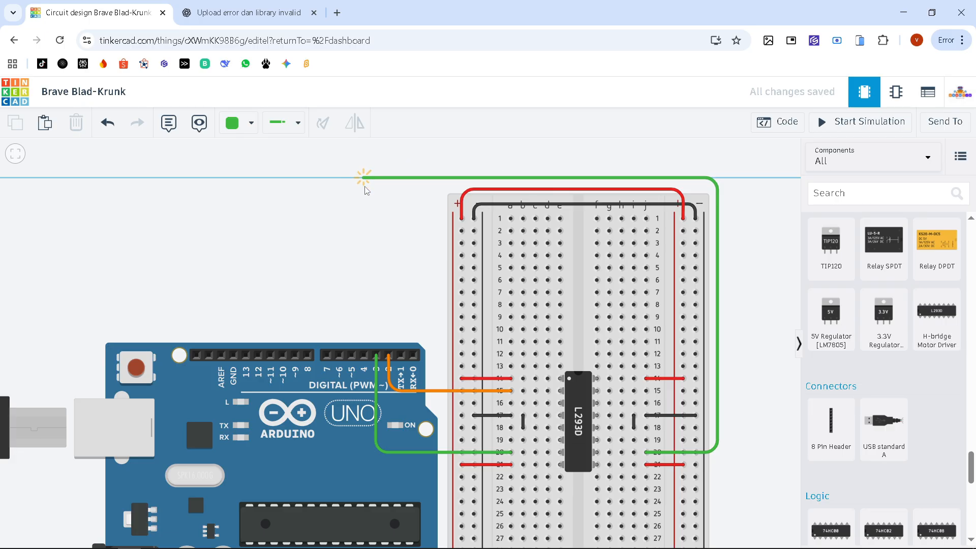
left_click(363, 177)
left_click(364, 355)
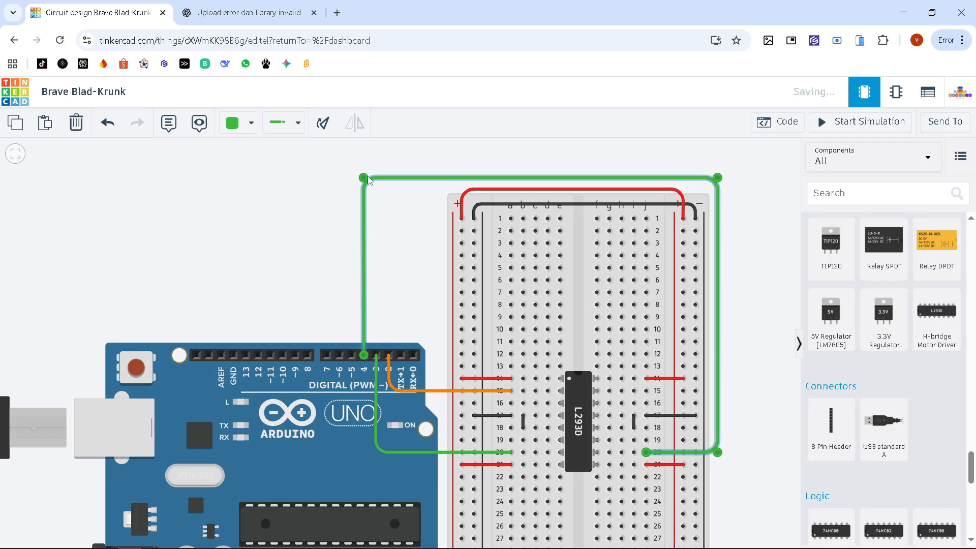
left_click(385, 252)
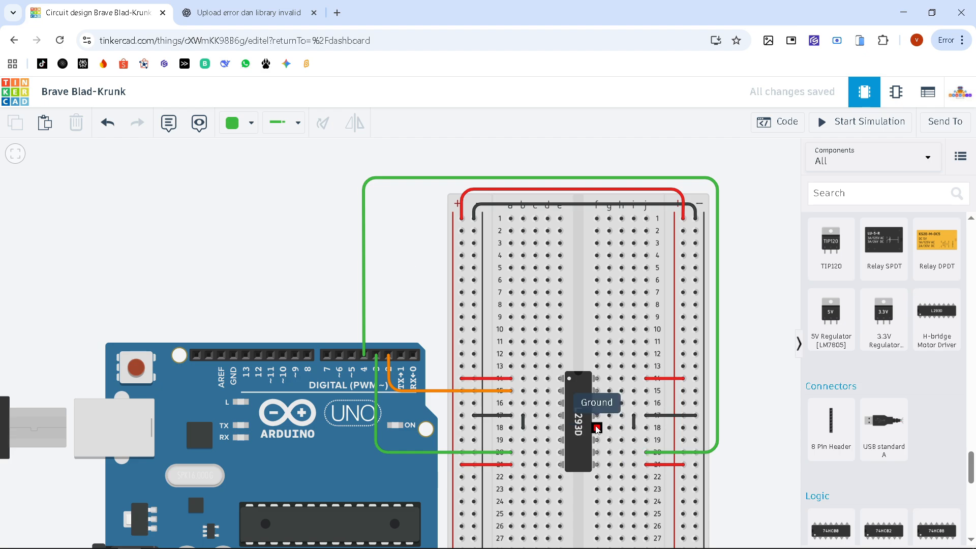
Wire hole j15 to the Arduino's digital pin 5 around the outside of the green wire, straighten its last corner and colour it yellow.
left_click(604, 393)
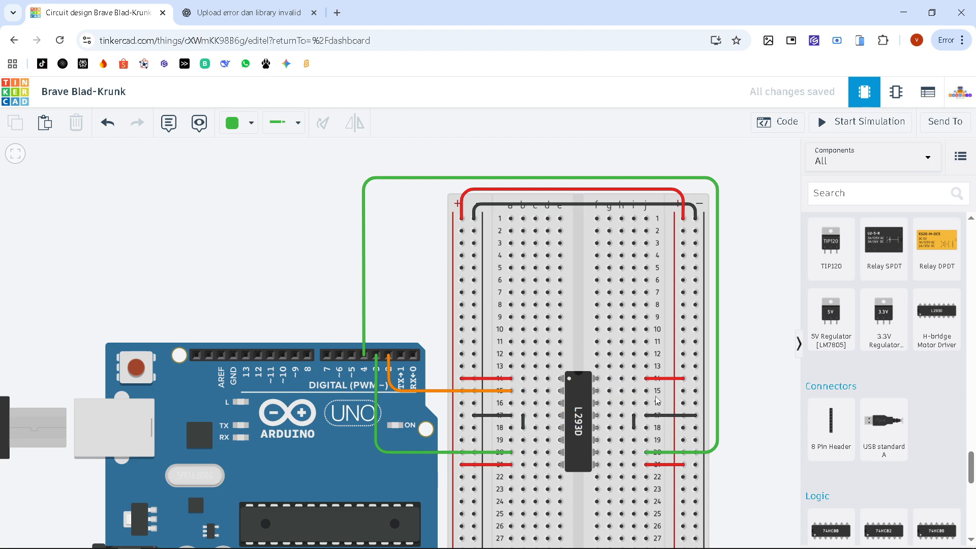
left_click(726, 390)
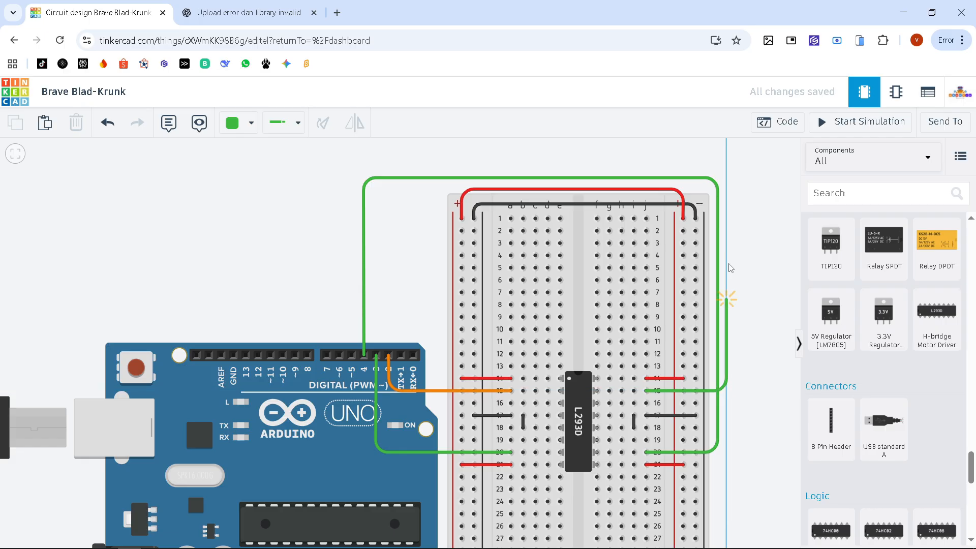
left_click(725, 173)
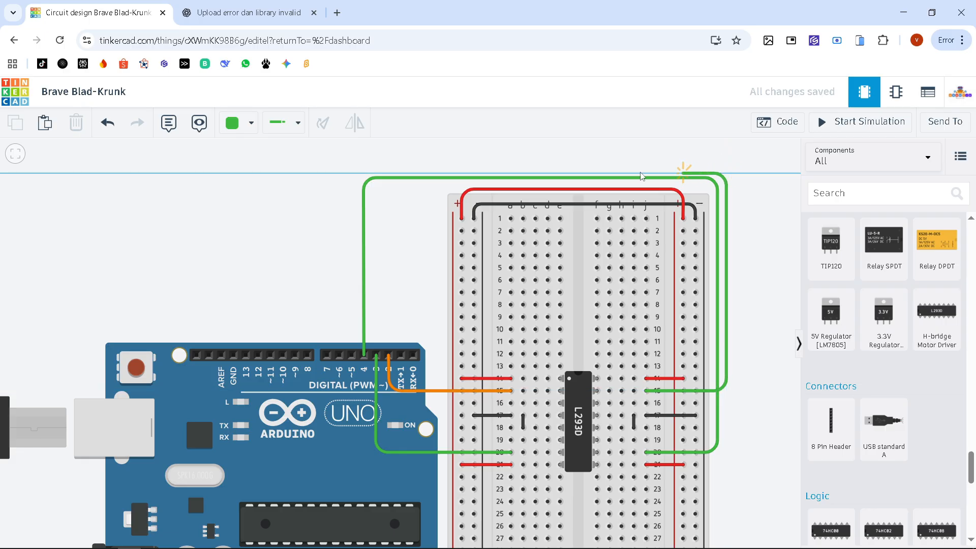
left_click(355, 173)
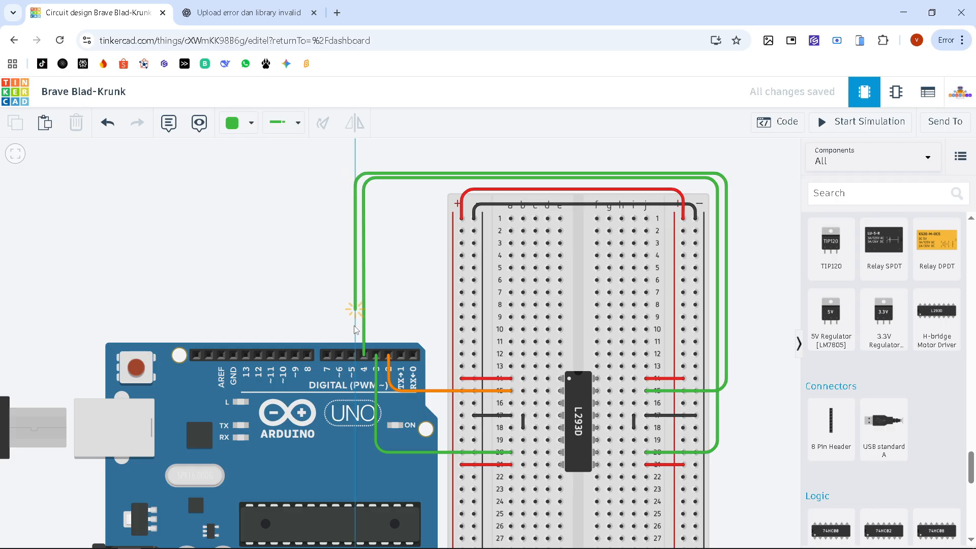
left_click(351, 354)
left_click_drag(355, 173, 351, 173)
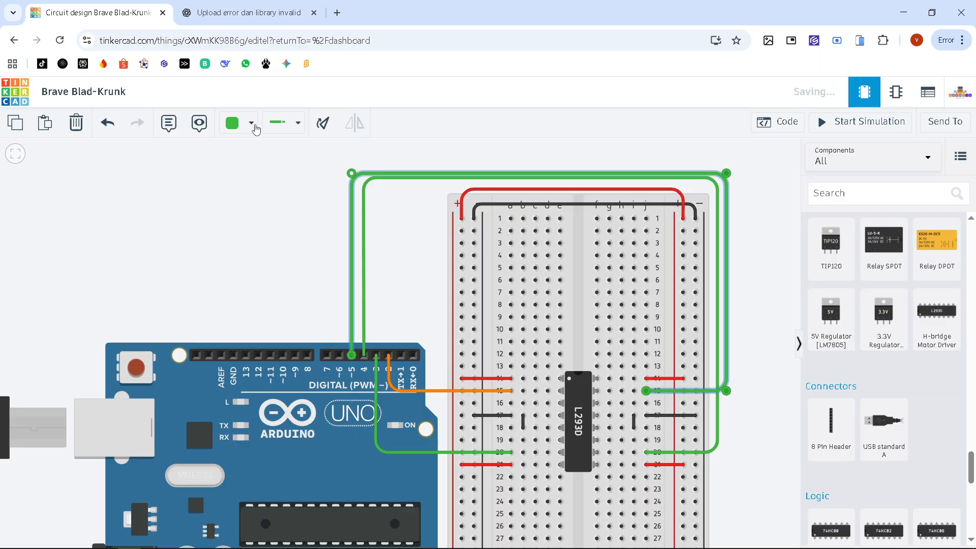
left_click(230, 126)
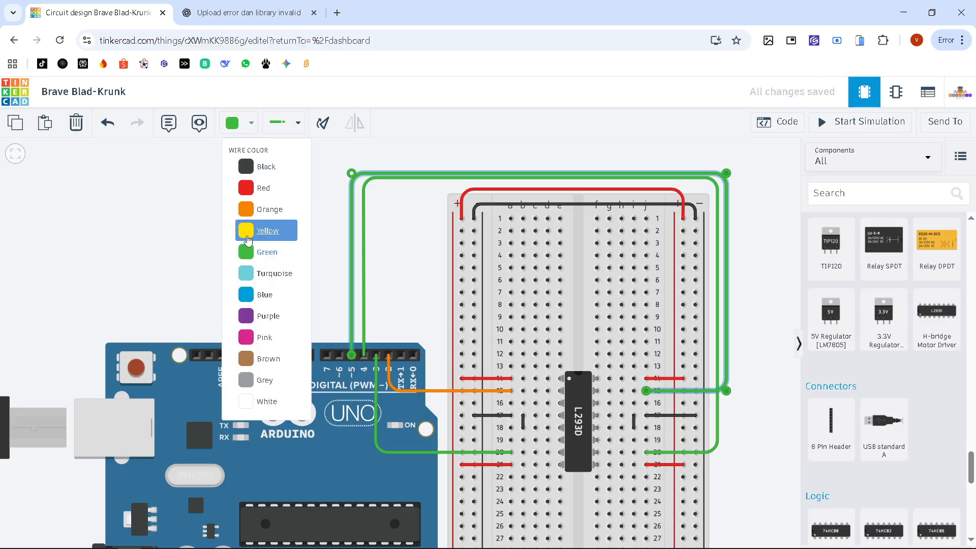
left_click(248, 227)
left_click(250, 262)
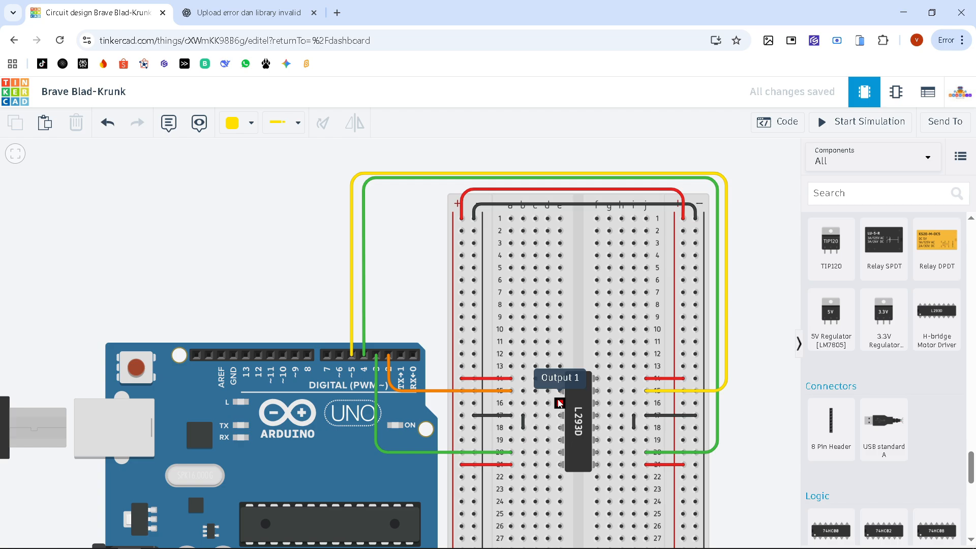
Find the DC Motor among the components and place one beside column j's side of the breadboard.
left_click_drag(748, 409, 692, 389)
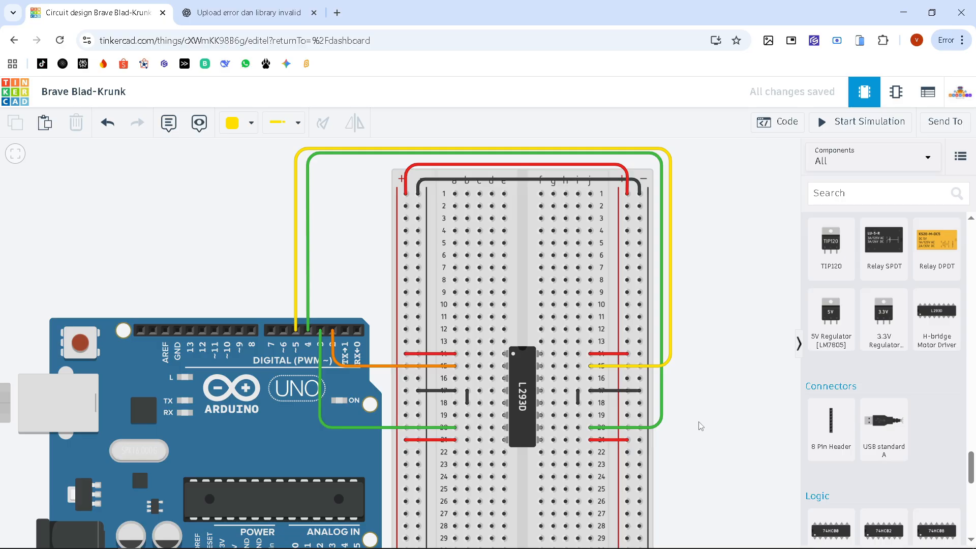
scroll(859, 331, "up", 4)
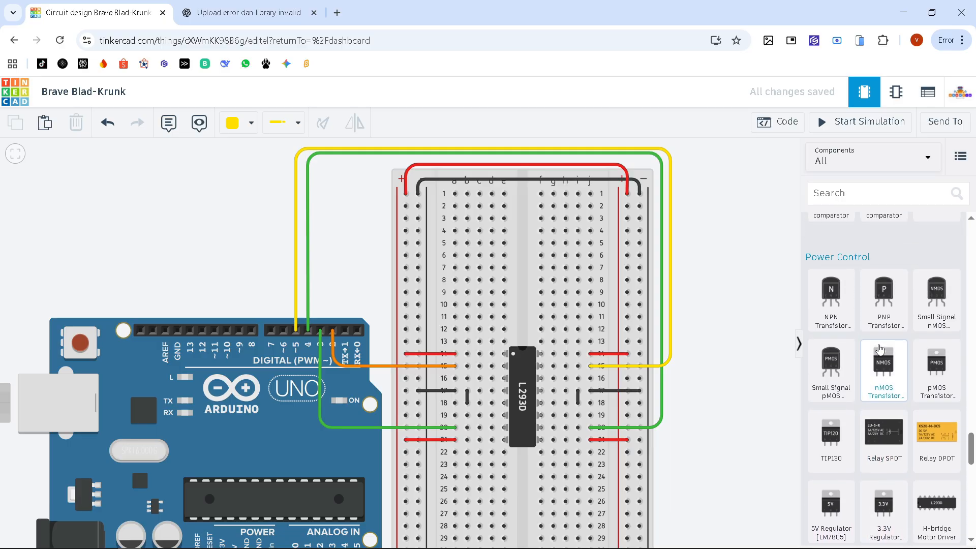
scroll(879, 349, "up", 10)
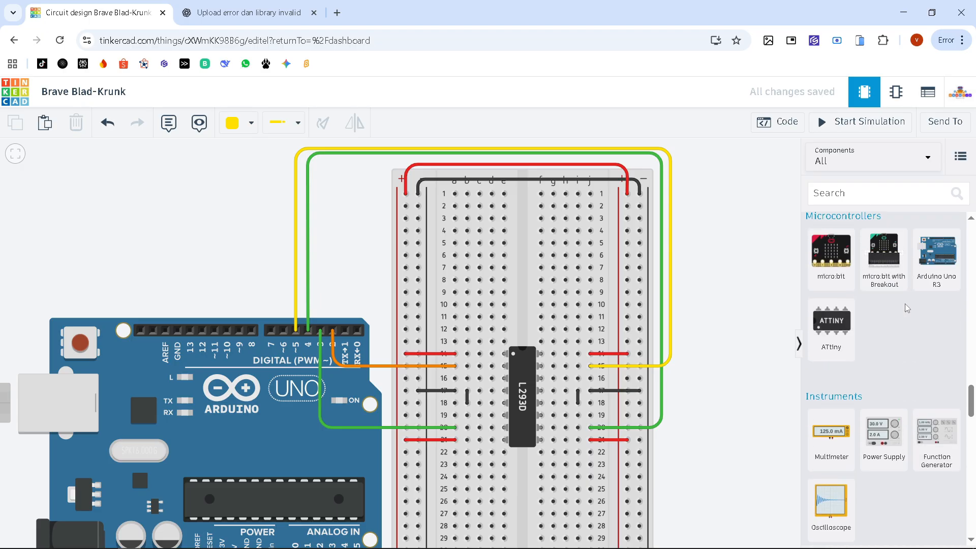
scroll(905, 320, "up", 8)
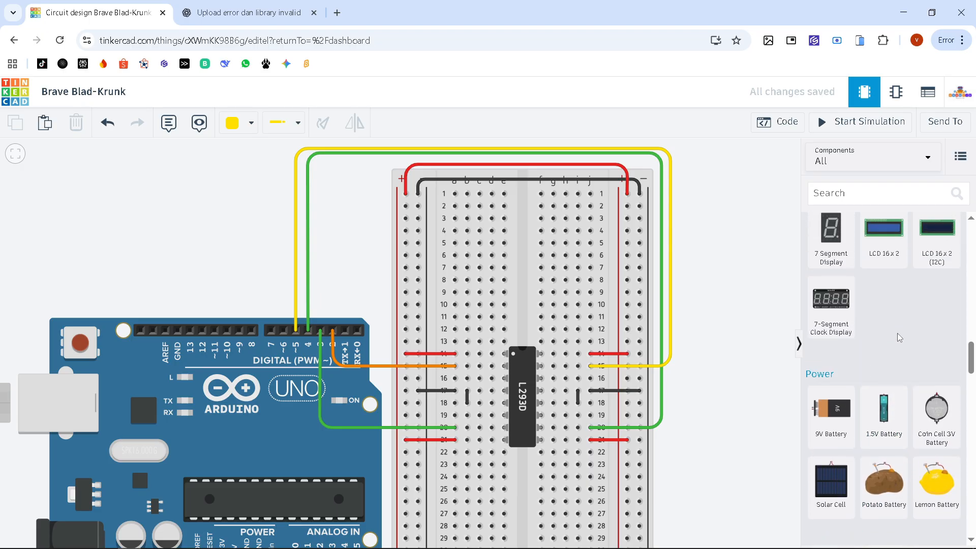
scroll(864, 345, "up", 4)
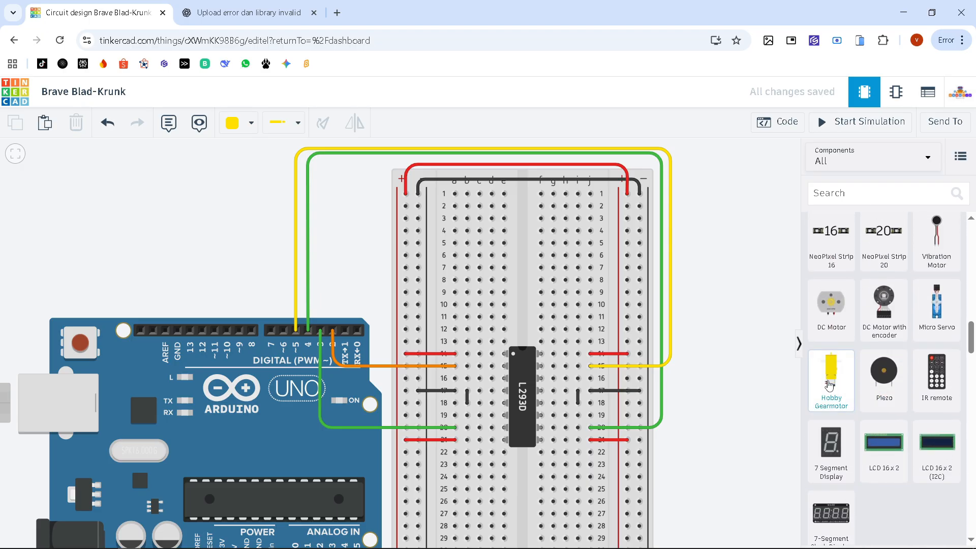
left_click_drag(833, 312, 728, 237)
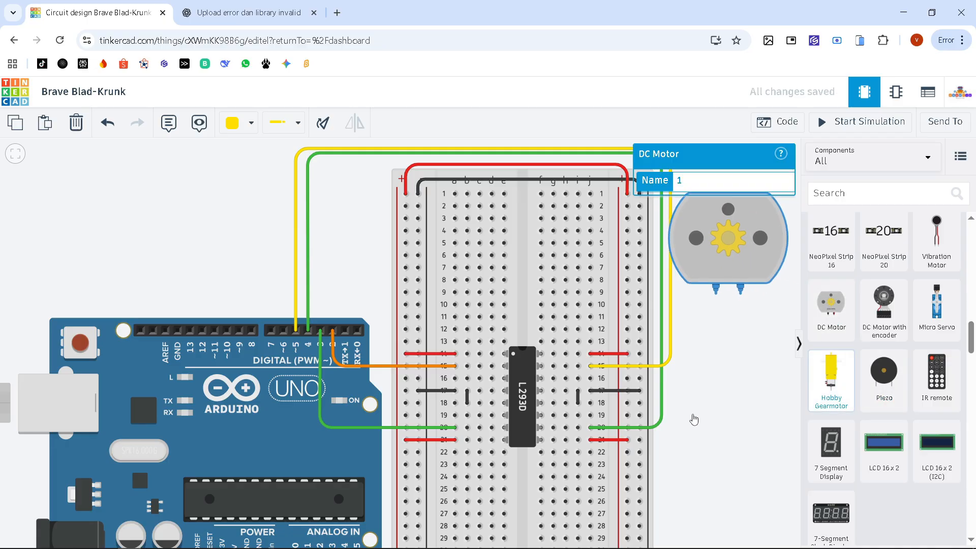
left_click(689, 418)
left_click(814, 406)
left_click_drag(836, 395, 675, 465)
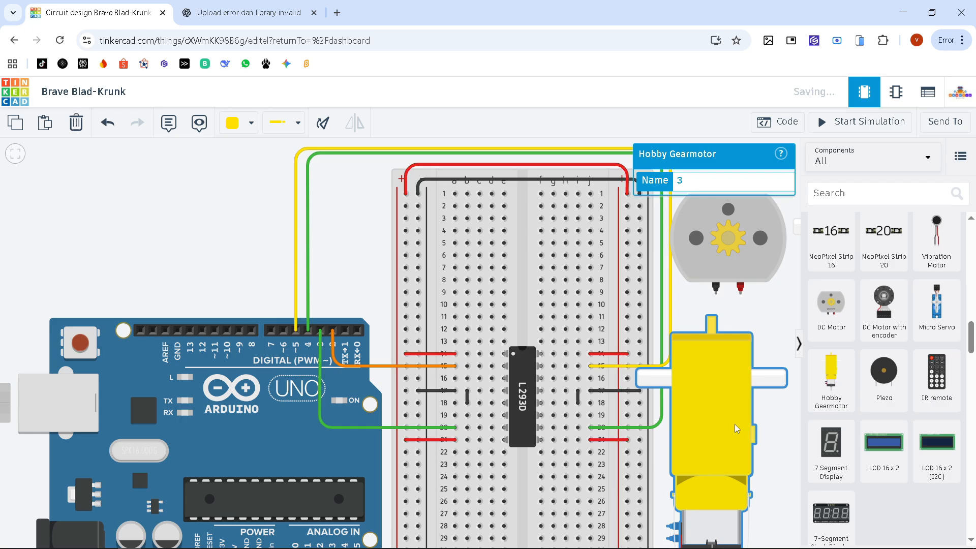
key("Delete")
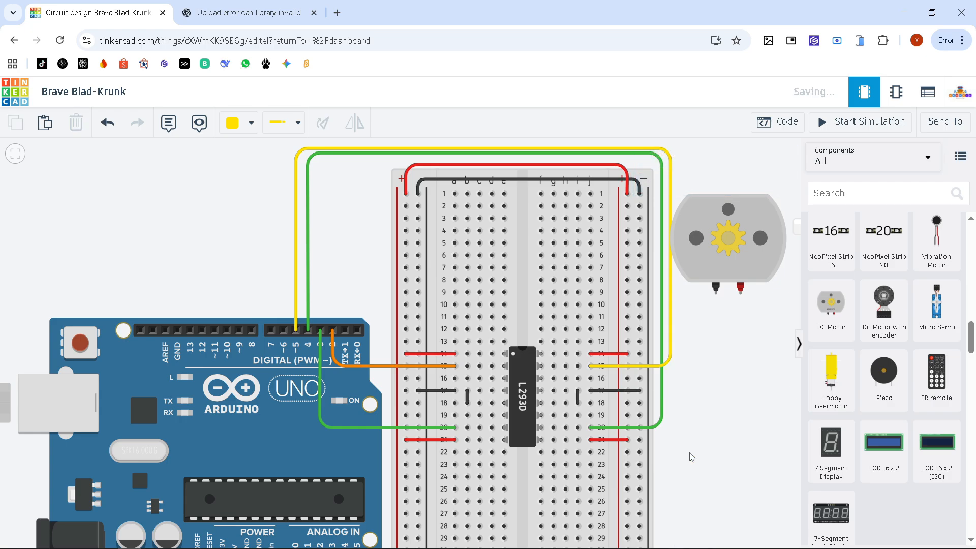
Move the DC motor above the Arduino's digital pins and wire its black terminal 1 to hole a16 with one right-angle bend.
left_click_drag(752, 237, 391, 231)
left_click(315, 316)
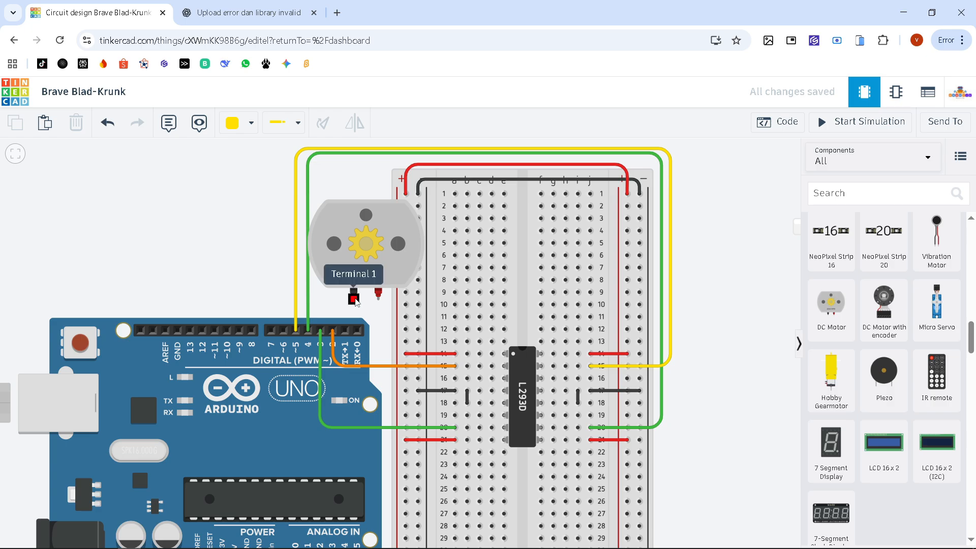
left_click(353, 293)
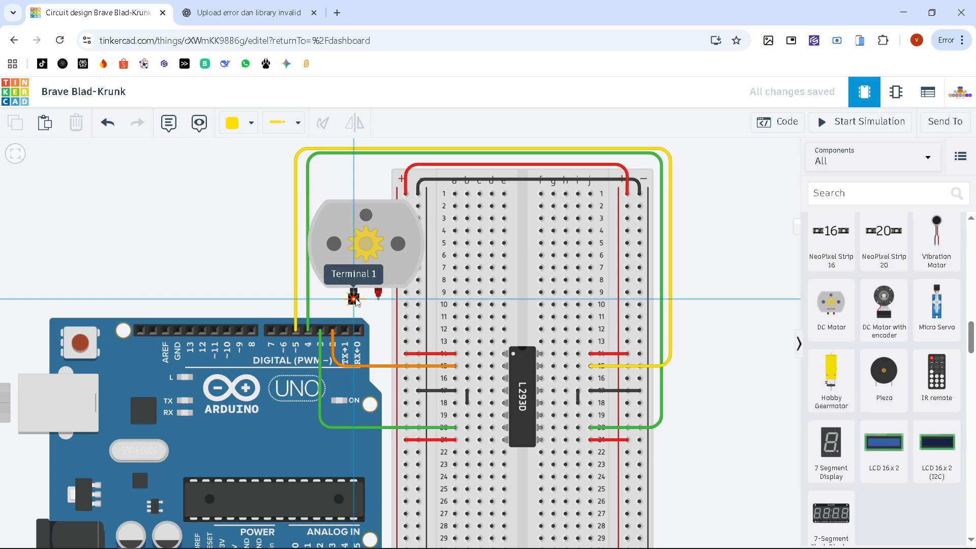
left_click(354, 377)
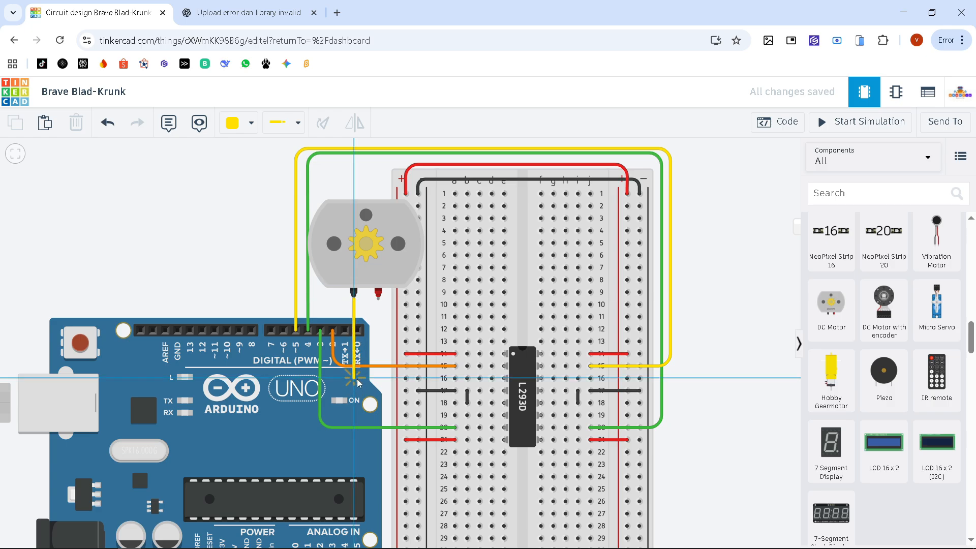
left_click(454, 378)
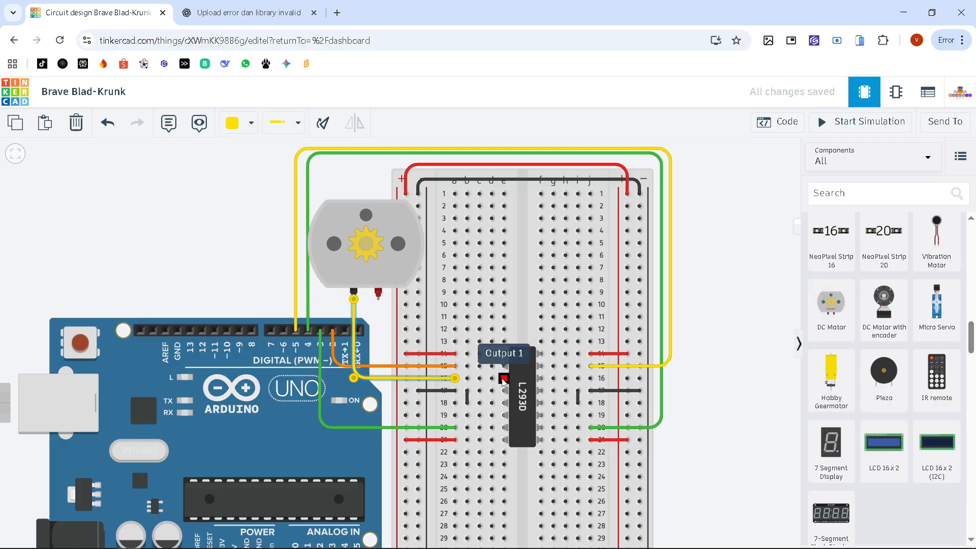
Wire the DC motor's red terminal to hole a19 with one bend, keeping the wire yellow.
left_click(378, 292)
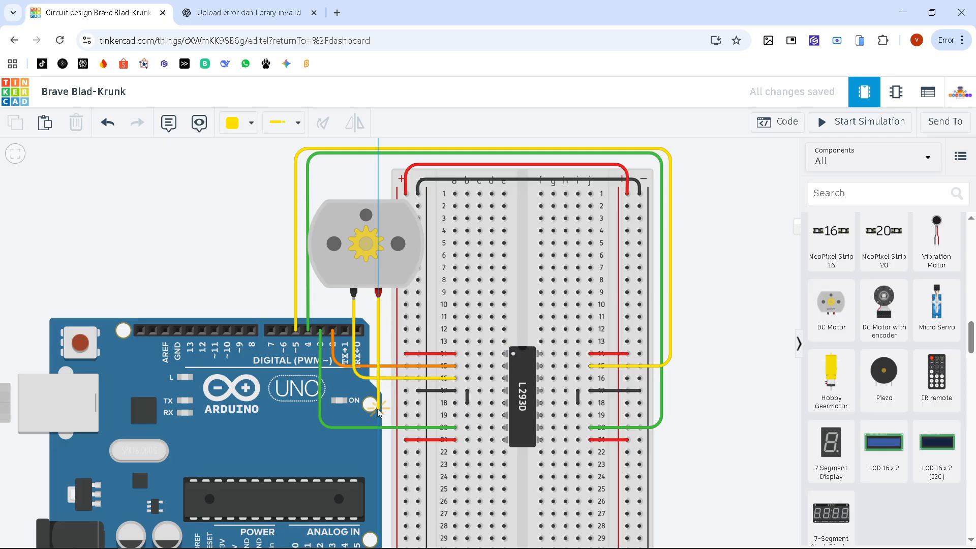
left_click(379, 412)
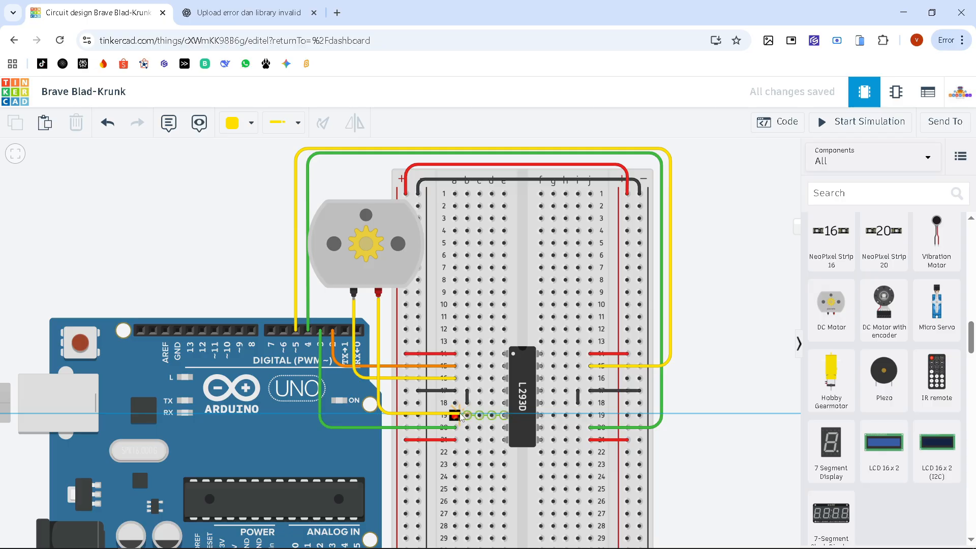
left_click(455, 414)
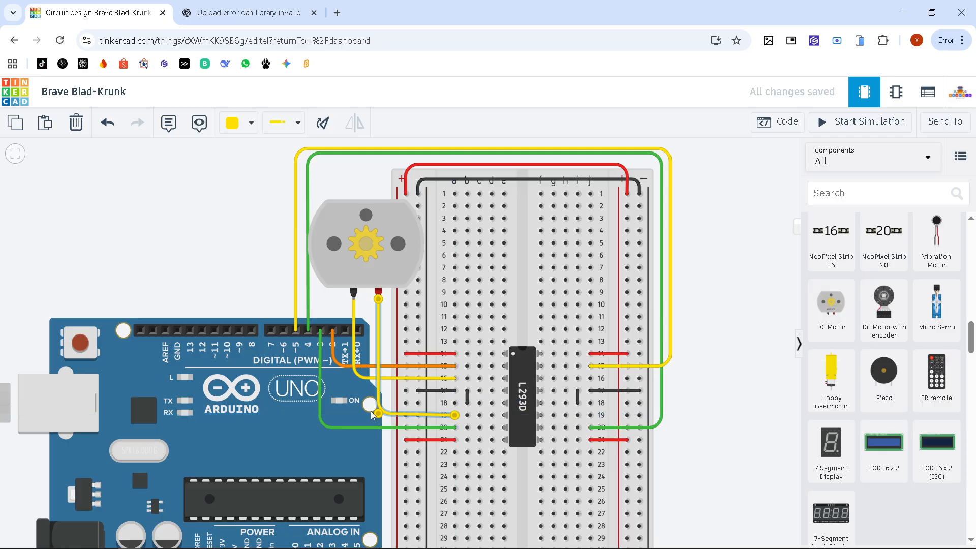
left_click(738, 417)
Place a second DC Motor beside column j's side of the breadboard and wire its black terminal to hole j19 with one bend, coloured green.
left_click_drag(831, 304, 742, 305)
left_click(734, 311)
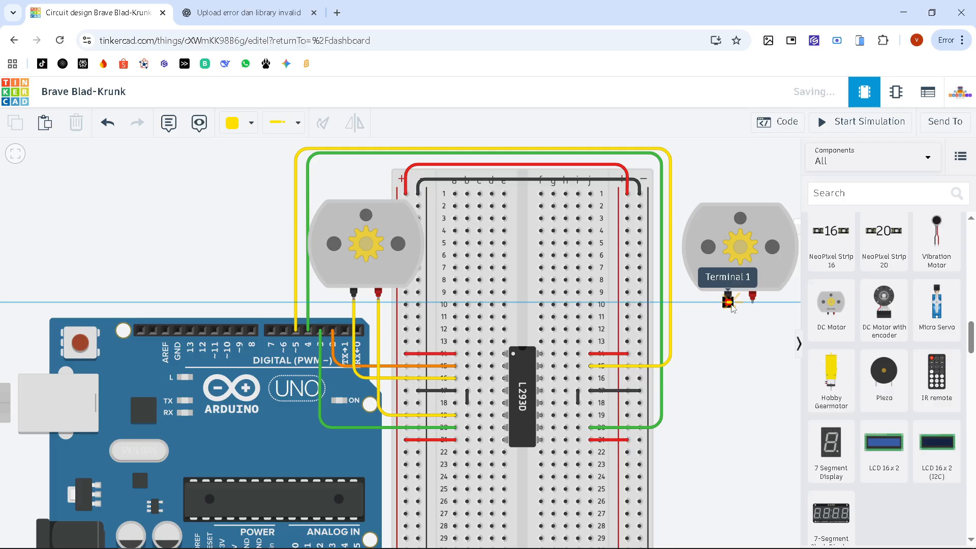
left_click(731, 306)
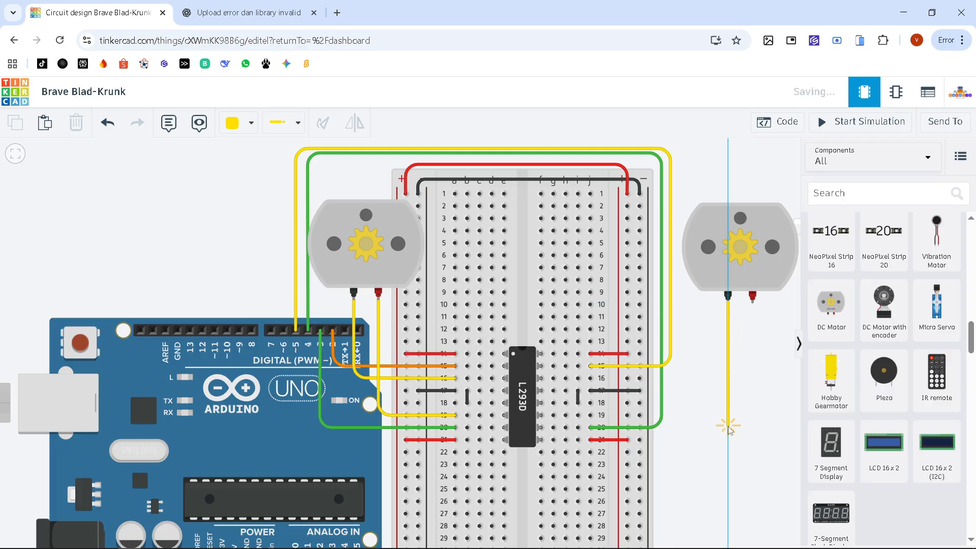
left_click(728, 413)
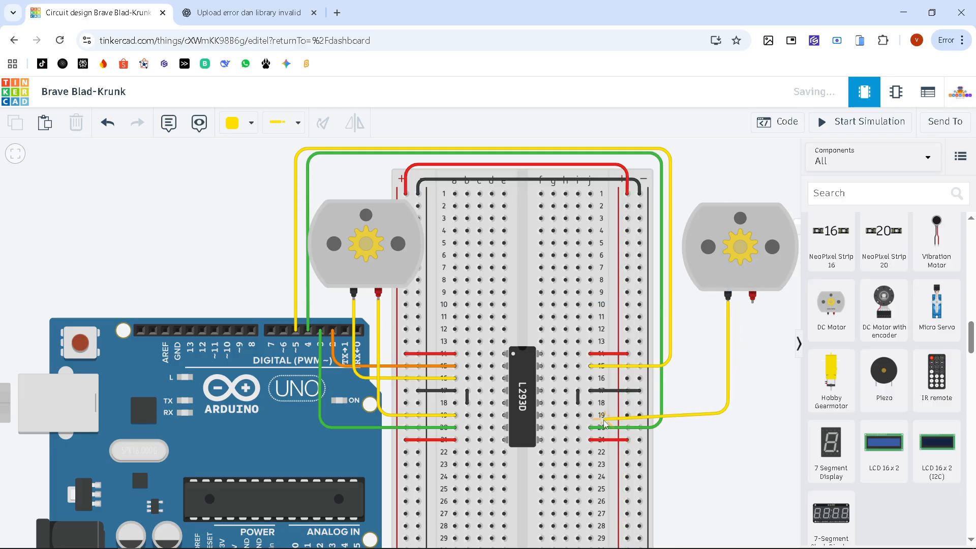
left_click(590, 415)
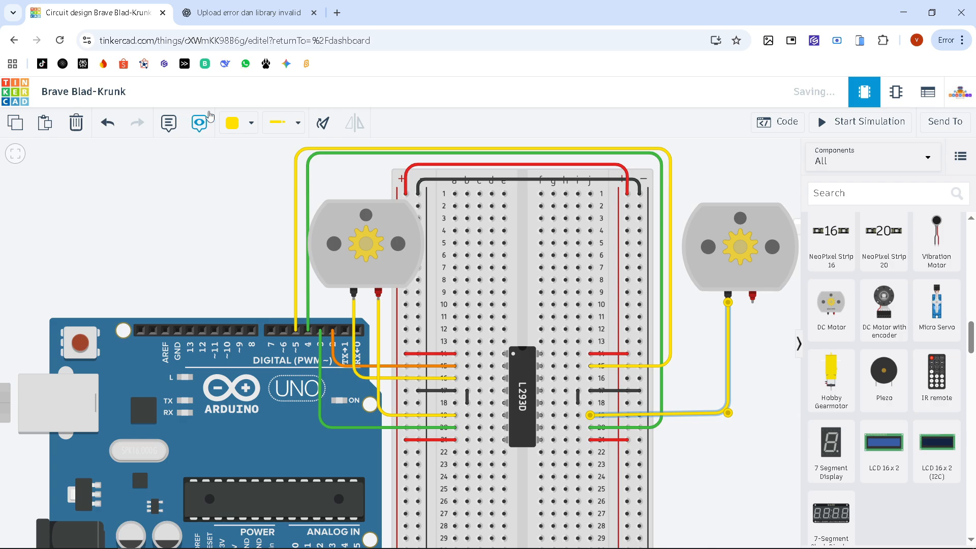
left_click(239, 122)
left_click(259, 248)
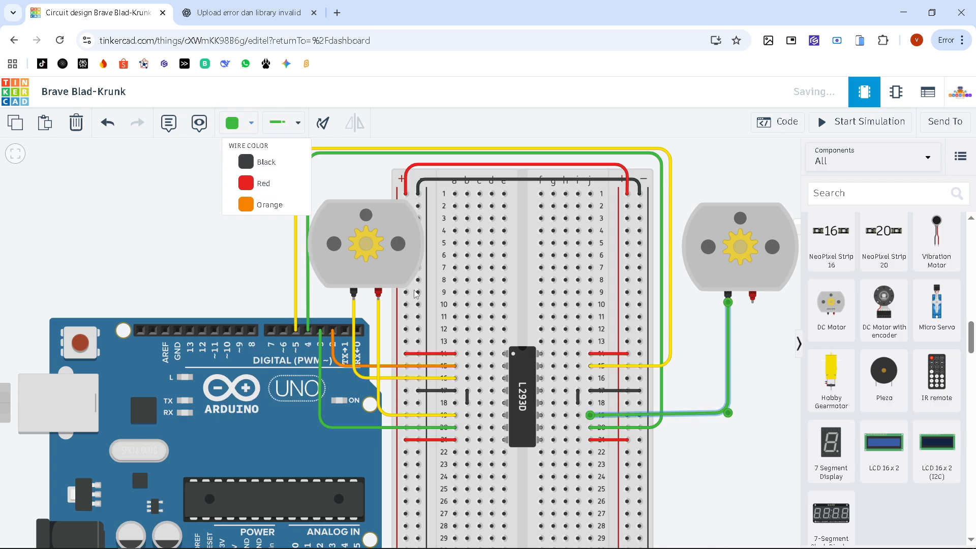
left_click(765, 406)
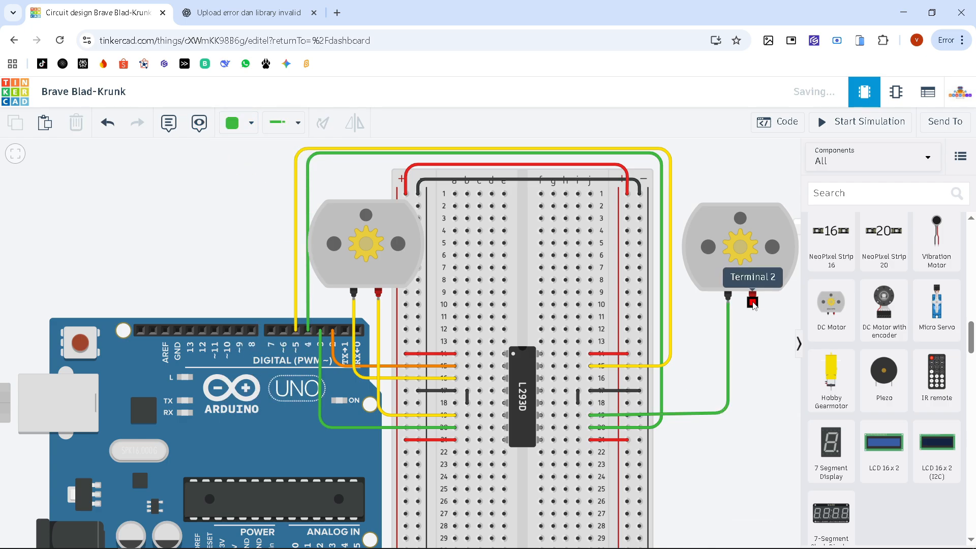
Wire the second motor's red terminal to hole j16 with one bend, straighten its corner and colour it turquoise.
left_click(753, 304)
left_click(753, 376)
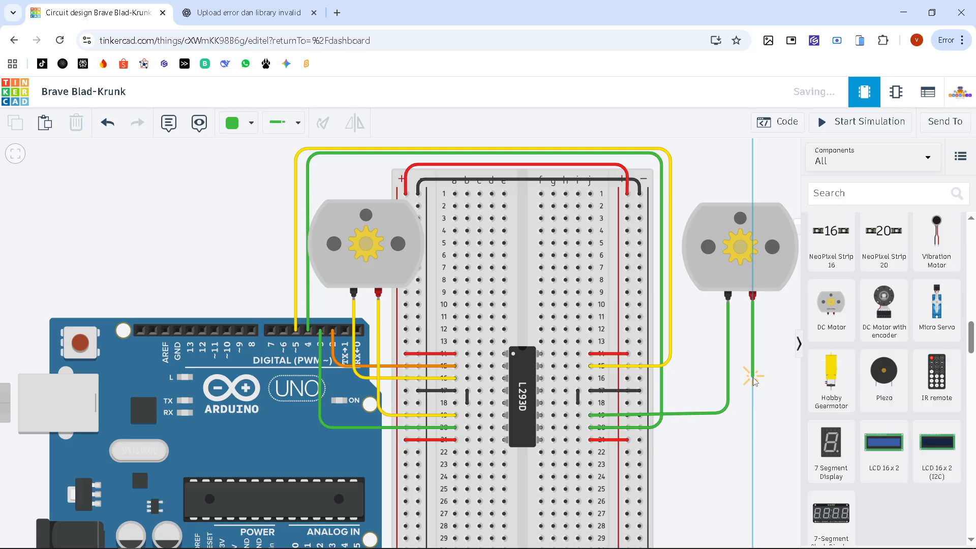
left_click(540, 378)
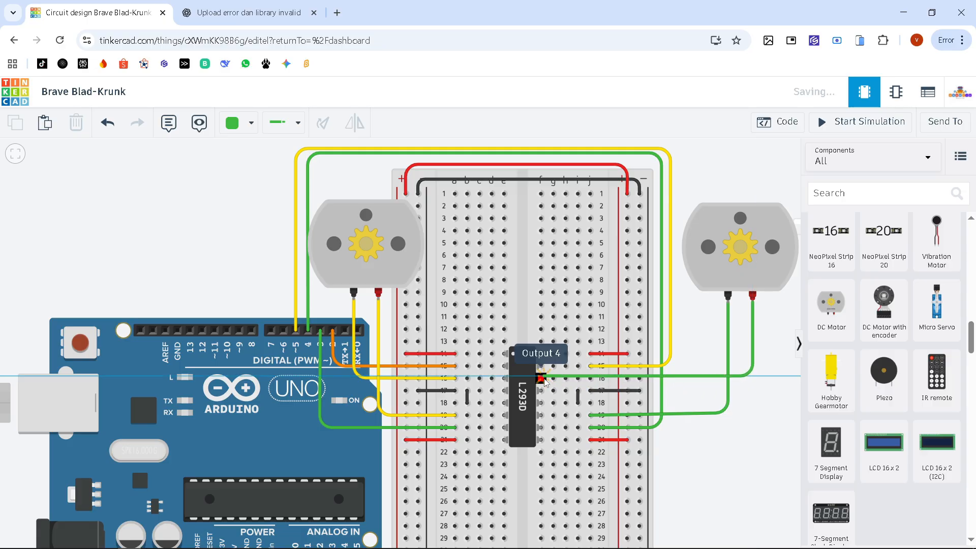
left_click(590, 378)
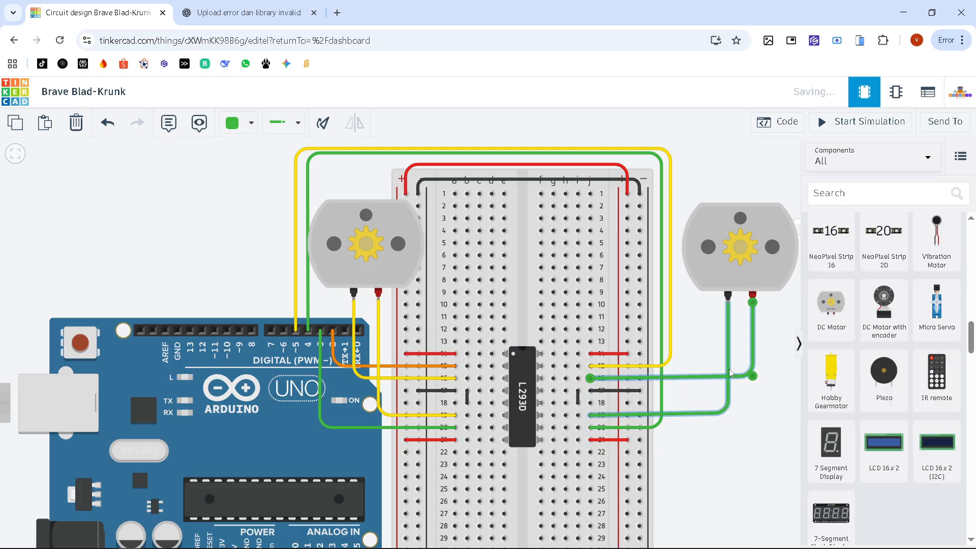
left_click_drag(756, 379, 757, 381)
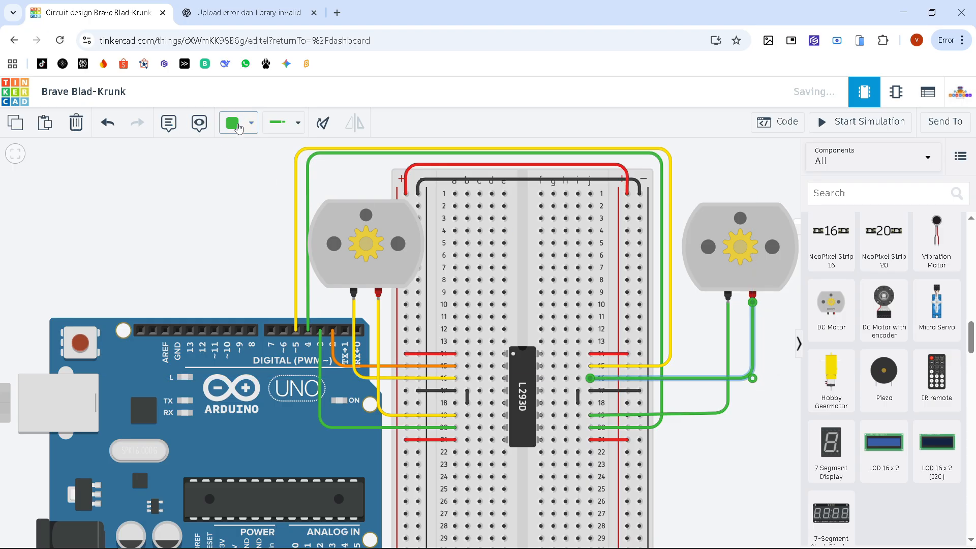
left_click(238, 127)
left_click(269, 273)
left_click(182, 248)
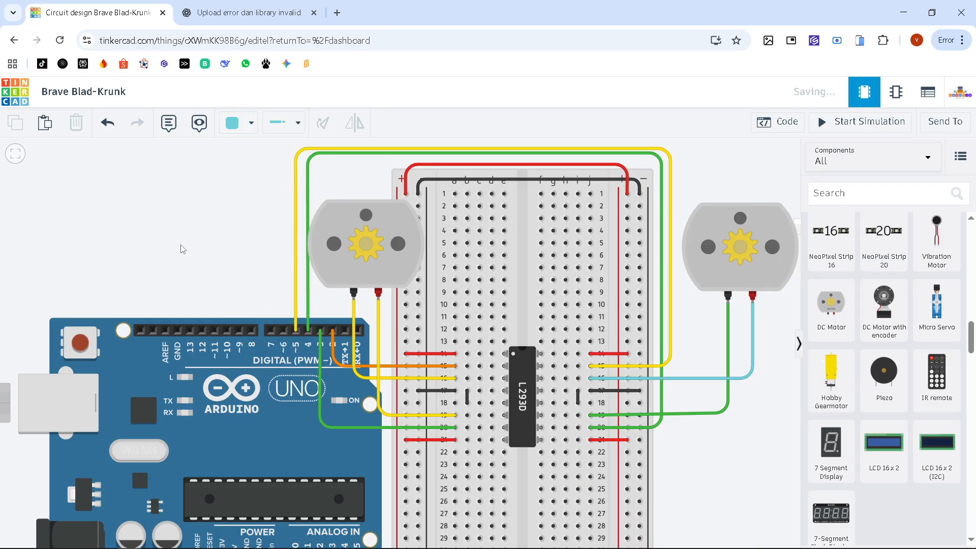
Delete the unused Hobby Gearmotor beside the second DC motor.
scroll(277, 234, "down", 2)
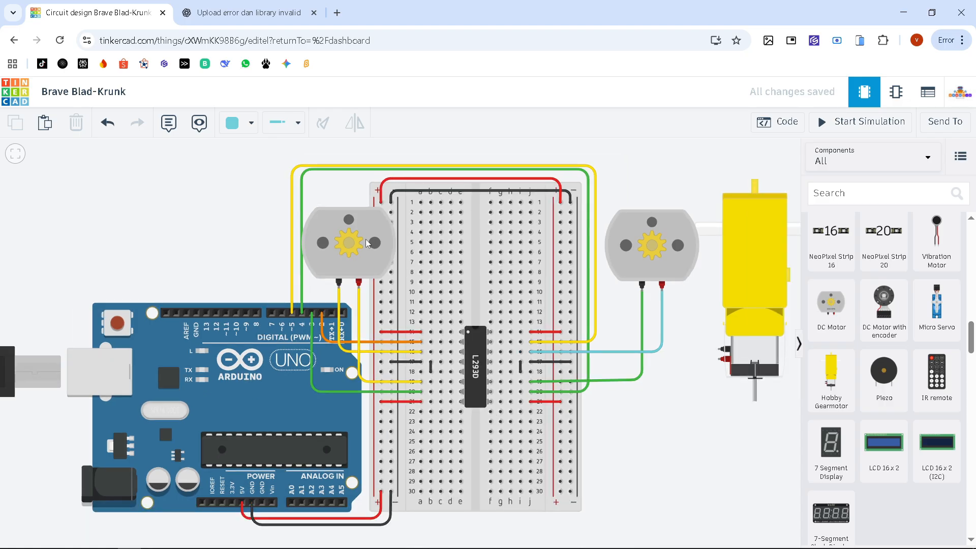
left_click(767, 282)
key("Delete")
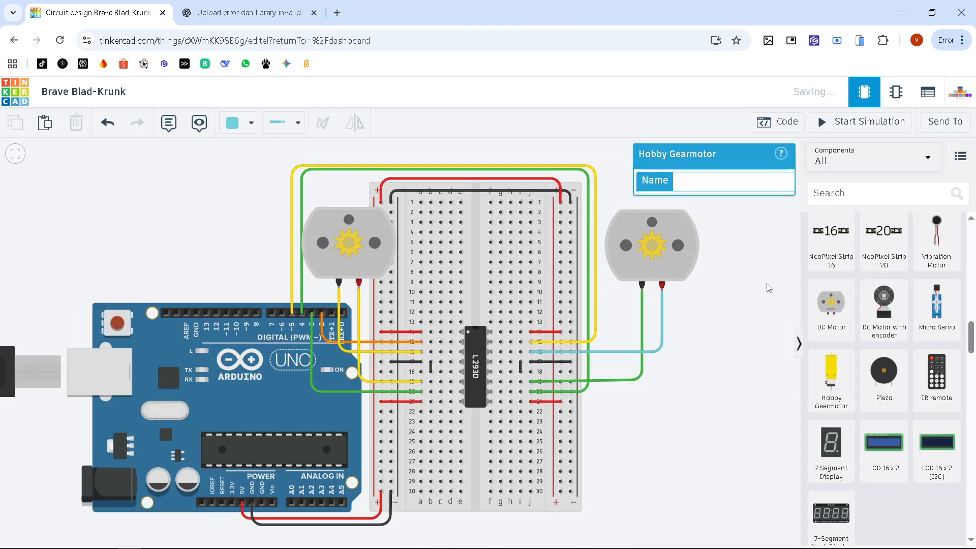
Open the Arduino's block code and clear the default LED and wait blocks from the forever loop.
left_click_drag(773, 260, 653, 257)
left_click(771, 123)
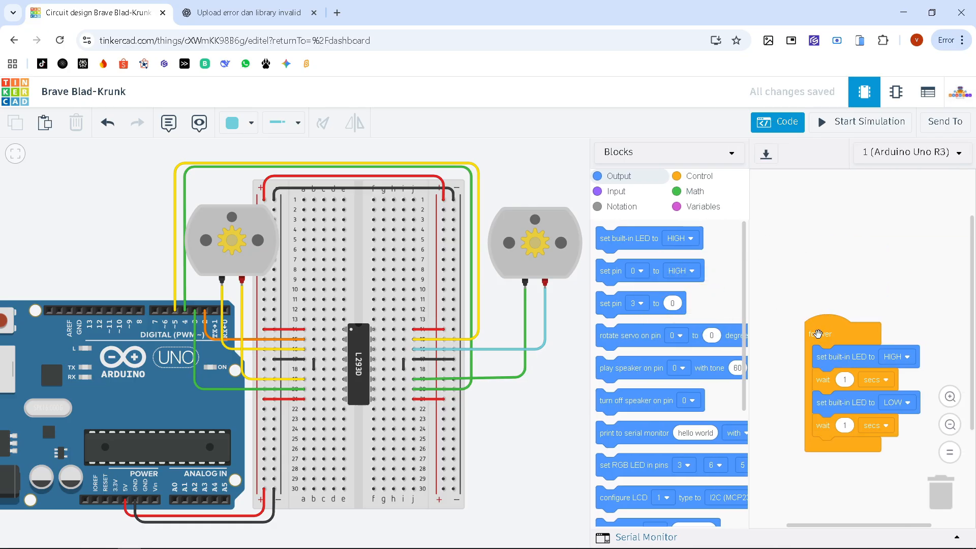
left_click_drag(818, 335, 649, 304)
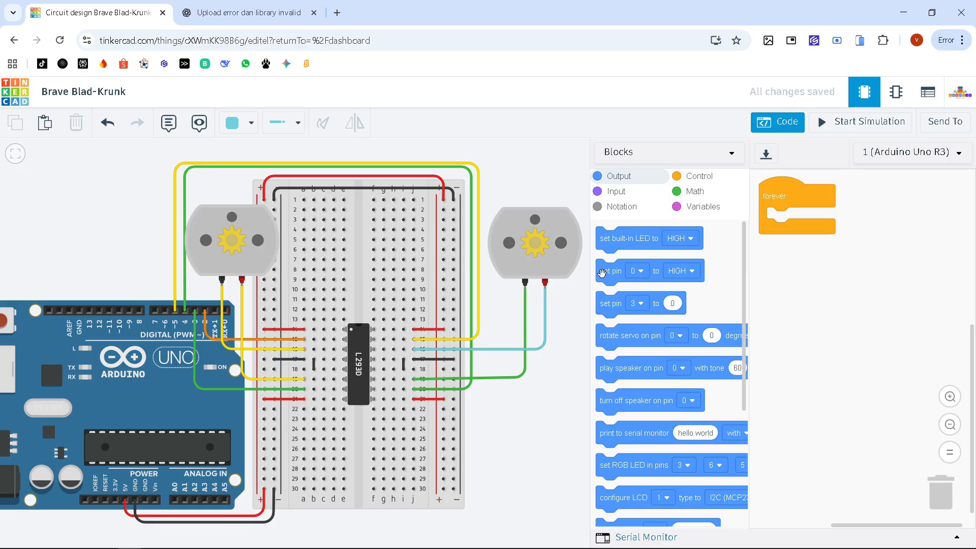
Add two digital set pin blocks to the forever loop and assign them to pins 2 and 3.
left_click_drag(605, 271, 756, 231)
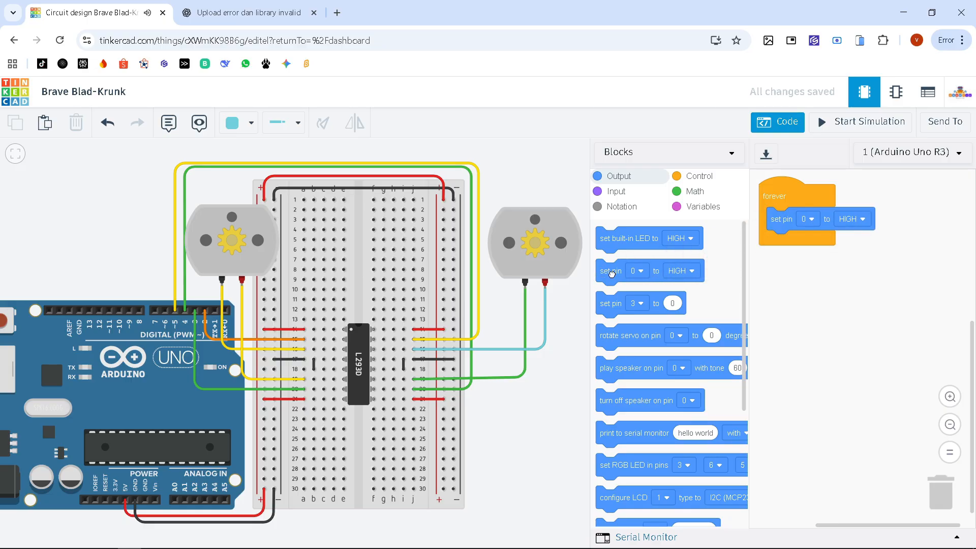
left_click_drag(609, 272, 782, 247)
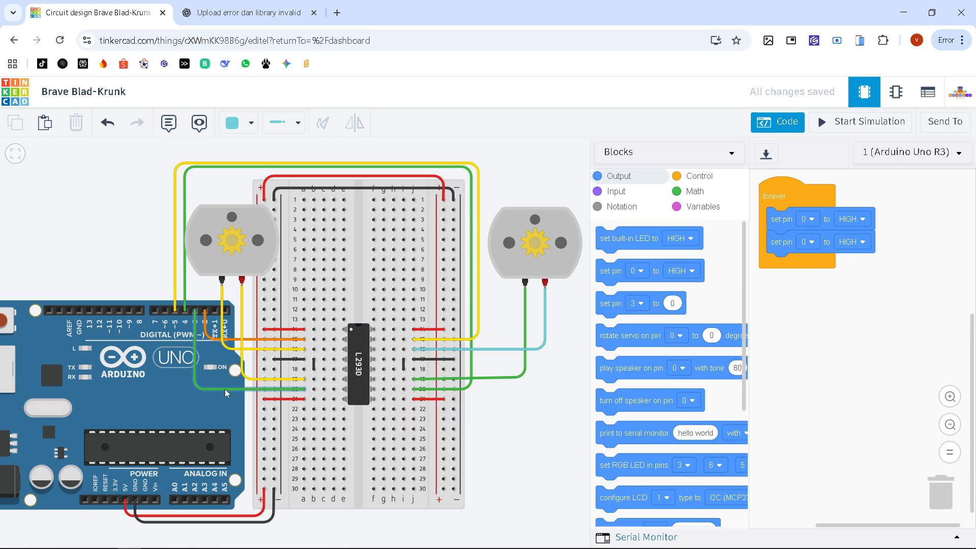
left_click(813, 219)
left_click(804, 280)
left_click(812, 241)
left_click(795, 316)
Set pin 3 to LOW, then run the simulation to test the first motor and stop it.
left_click(857, 245)
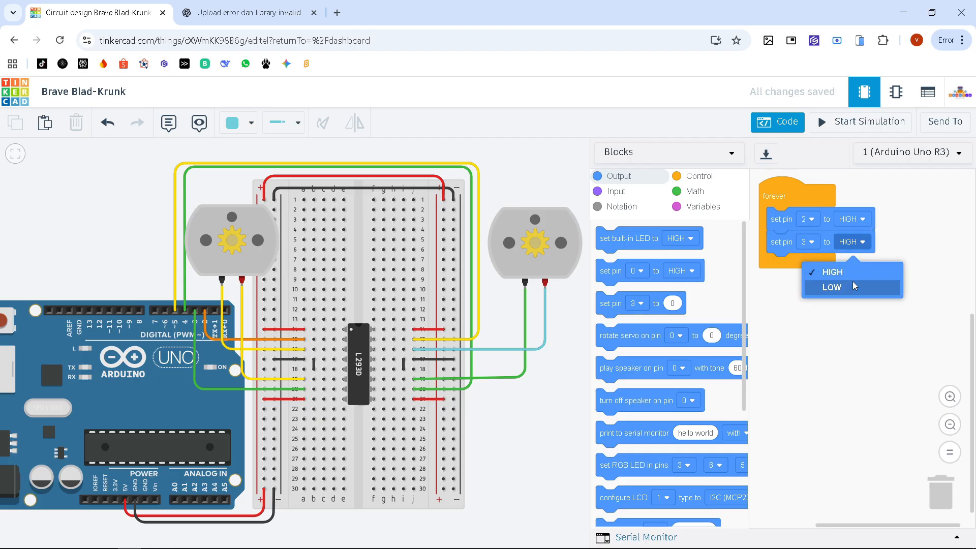
left_click(852, 283)
left_click(854, 122)
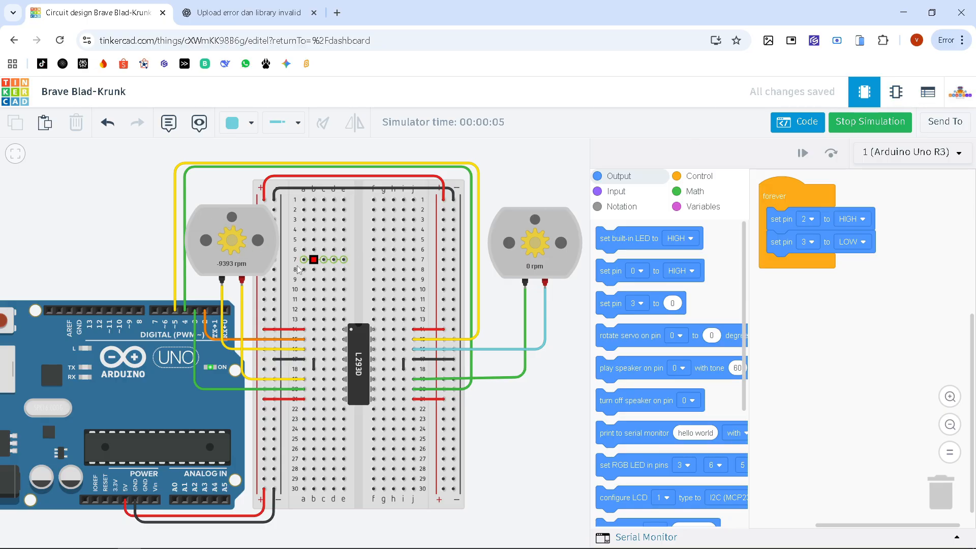
left_click(889, 122)
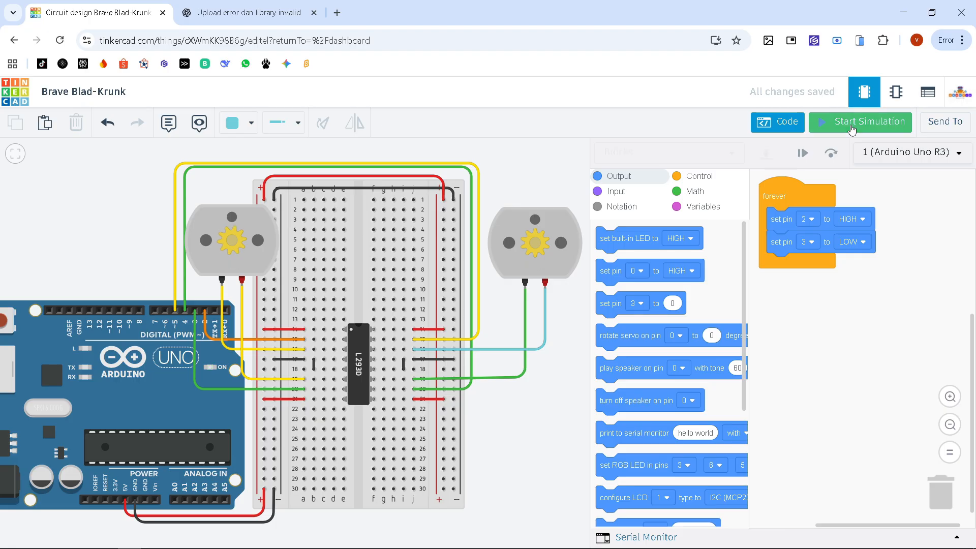
Reverse the first motor by setting pin 3 to HIGH and pin 2 to LOW, and test it in a simulation run.
left_click(858, 244)
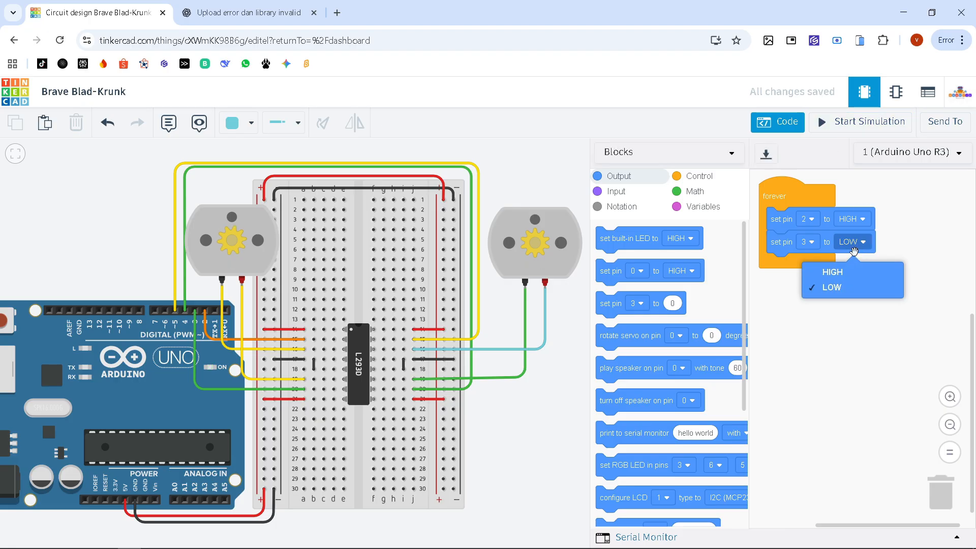
left_click(852, 272)
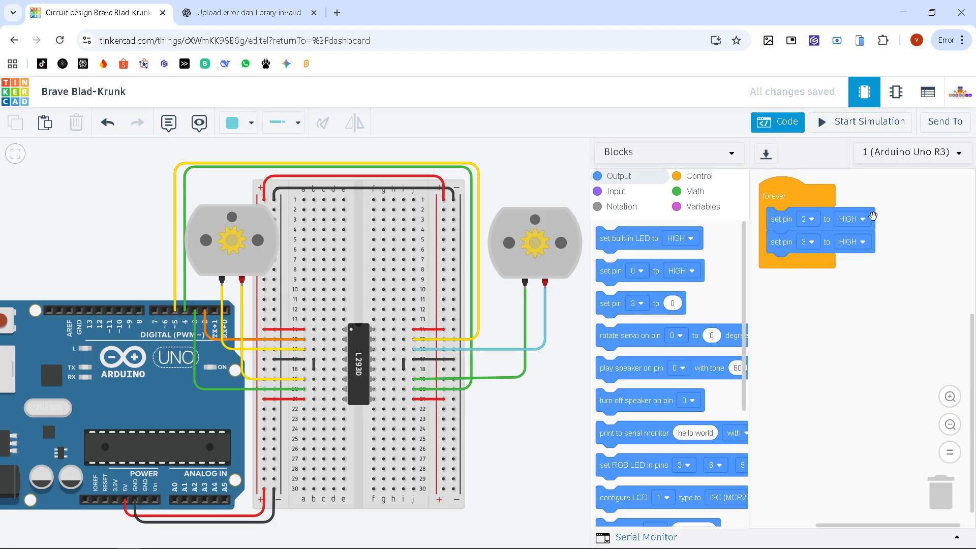
left_click(850, 242)
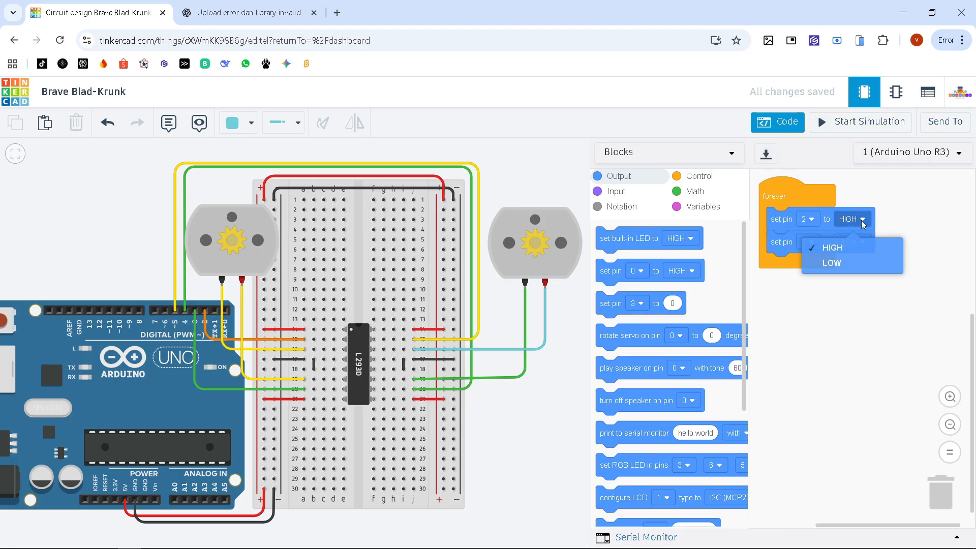
left_click(846, 264)
left_click(844, 127)
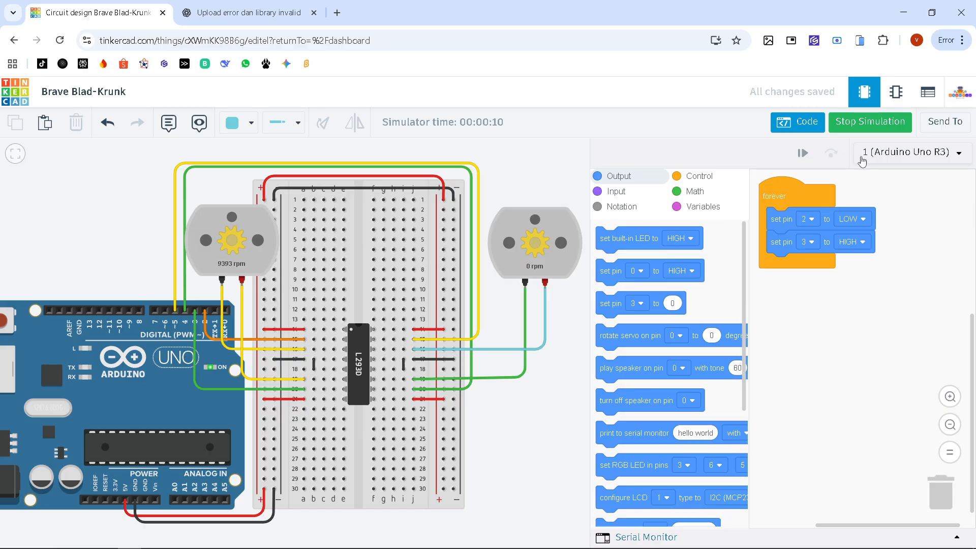
left_click(884, 123)
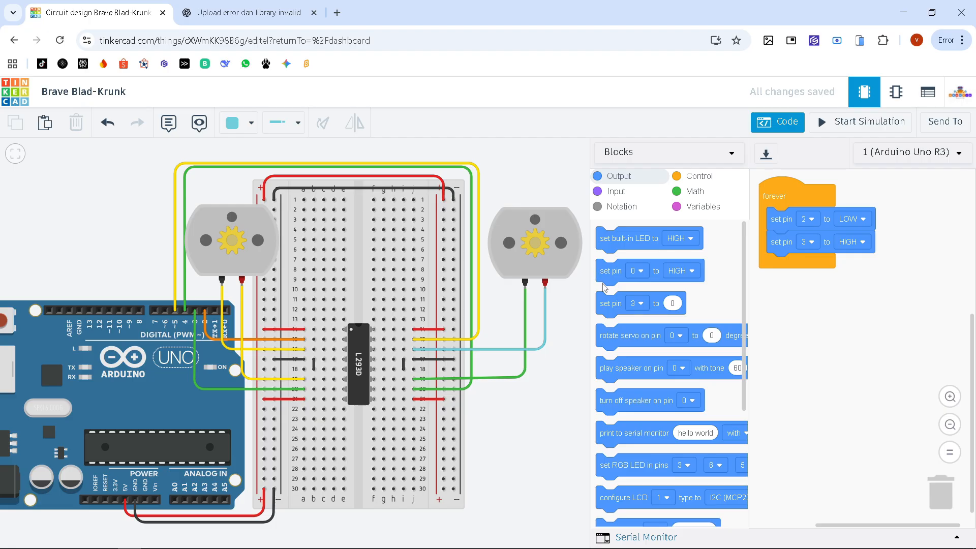
Add two more digital set pin blocks below the existing ones and assign them to pins 4 and 5.
left_click_drag(602, 274, 790, 277)
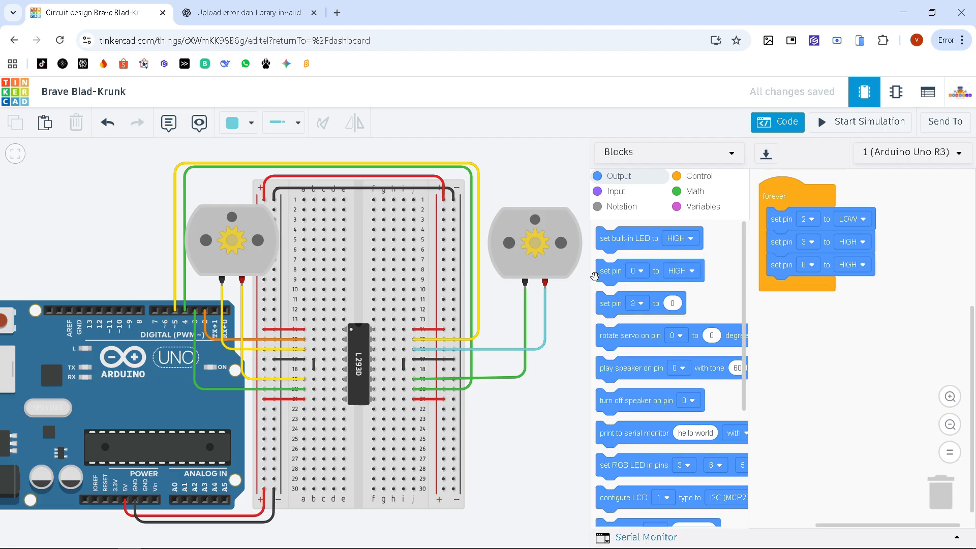
left_click_drag(602, 273, 787, 298)
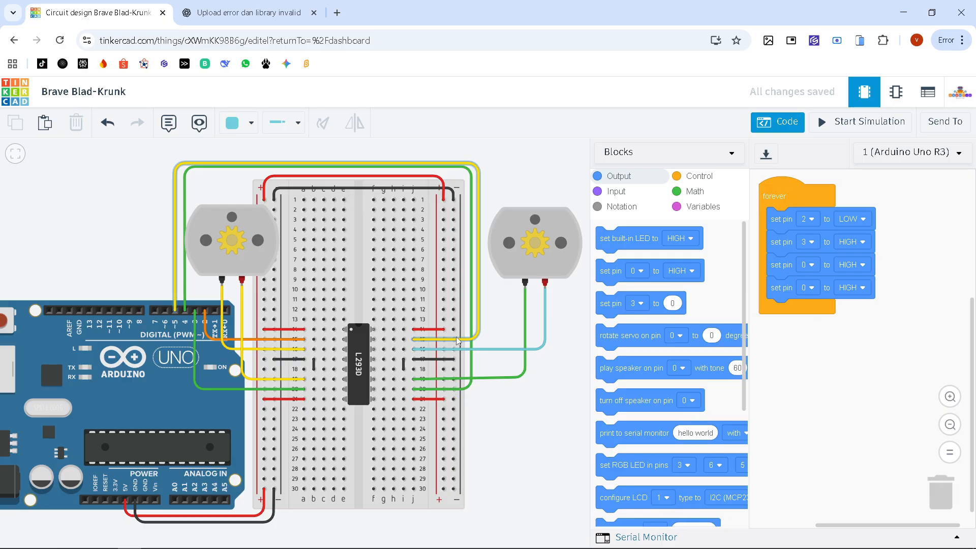
left_click(812, 265)
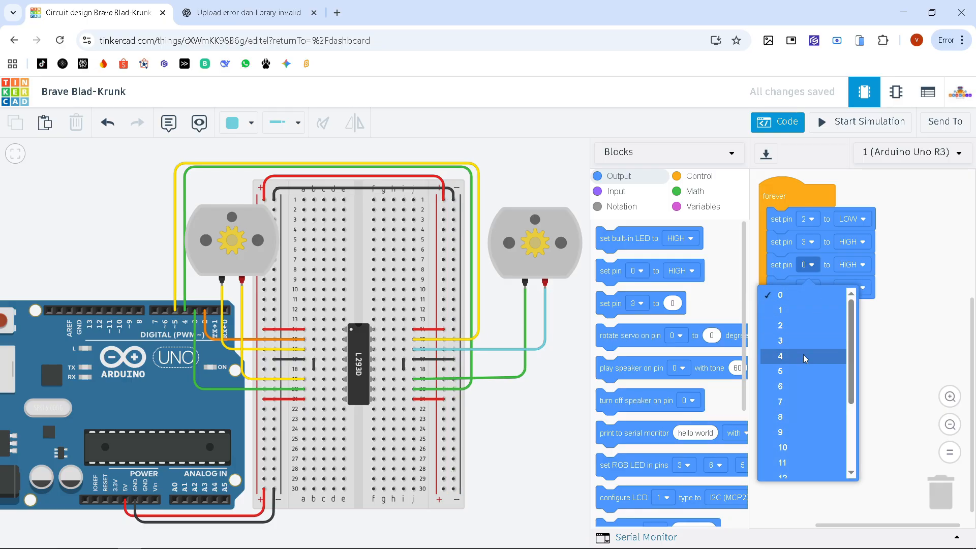
left_click(801, 354)
left_click(810, 289)
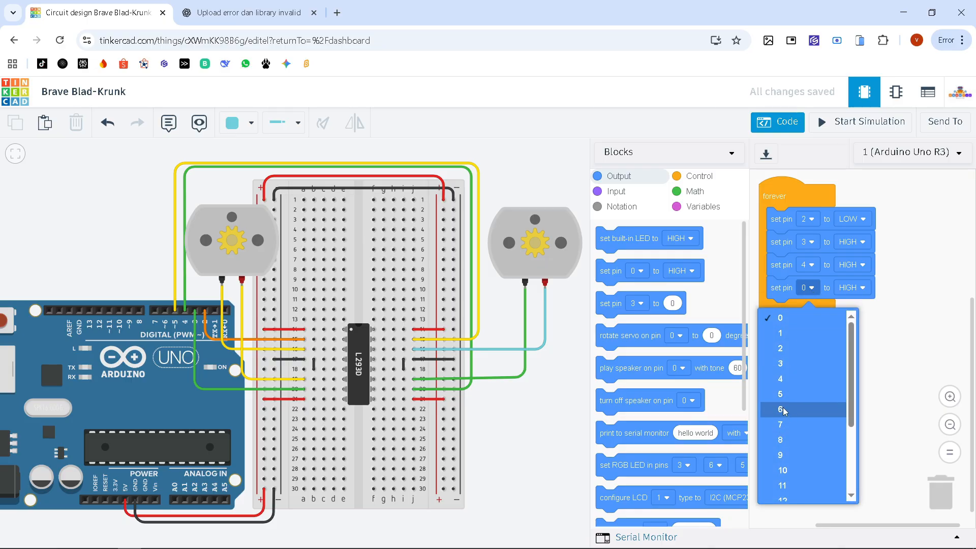
left_click(782, 401)
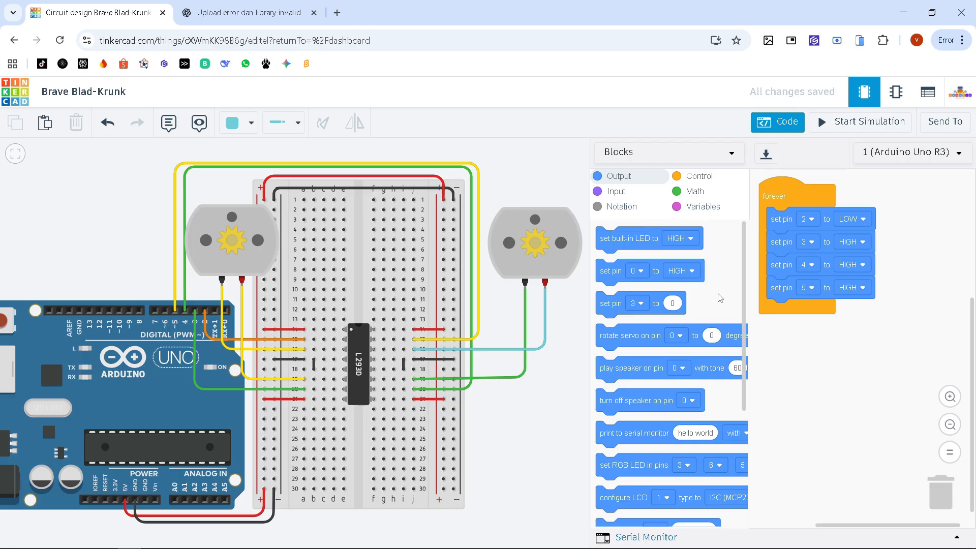
Set pin 4 to LOW and test both motors in a simulation run, stopping it when done.
left_click(855, 264)
left_click(843, 310)
left_click(837, 126)
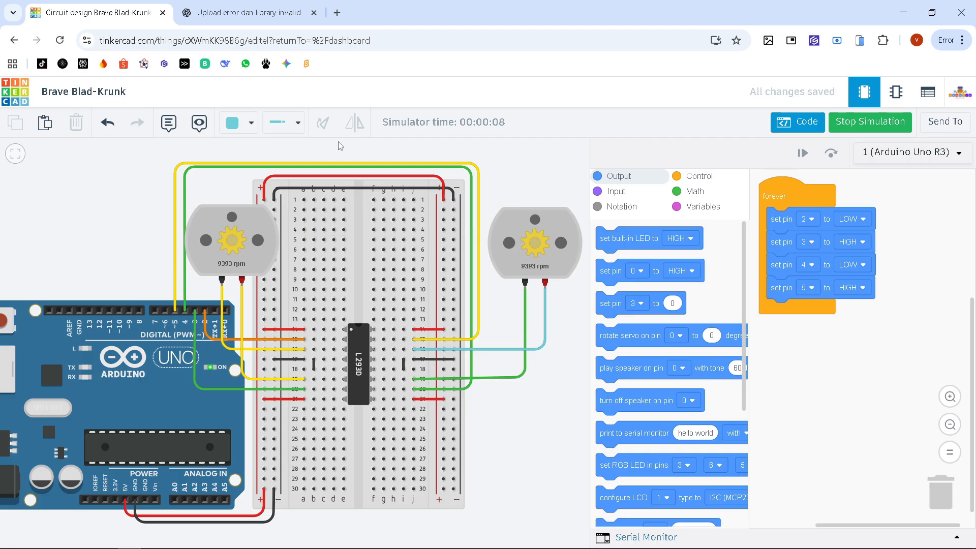
left_click(874, 127)
Reverse both motors by setting pins 2 and 4 to HIGH and pins 3 and 5 to LOW, and test them in a simulation run.
left_click(852, 219)
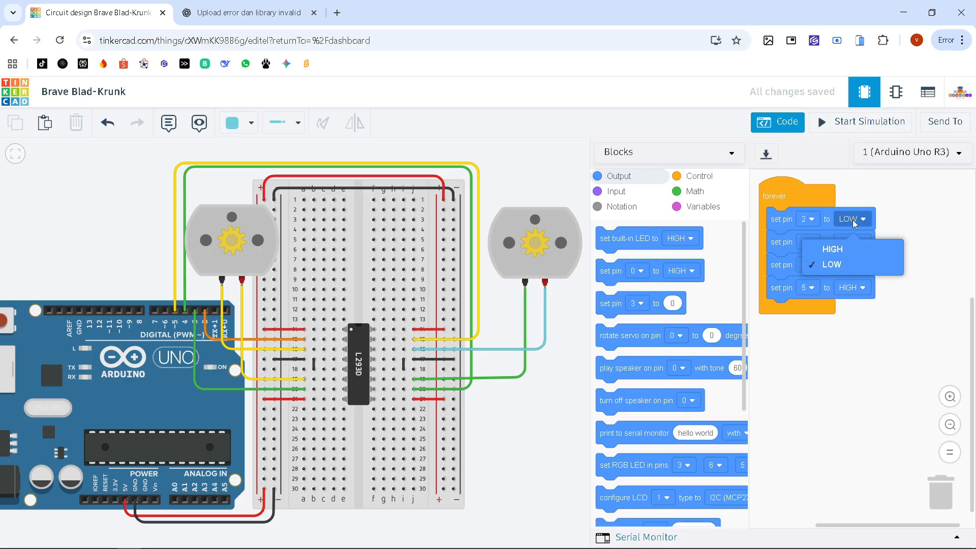
left_click(849, 245)
left_click(855, 242)
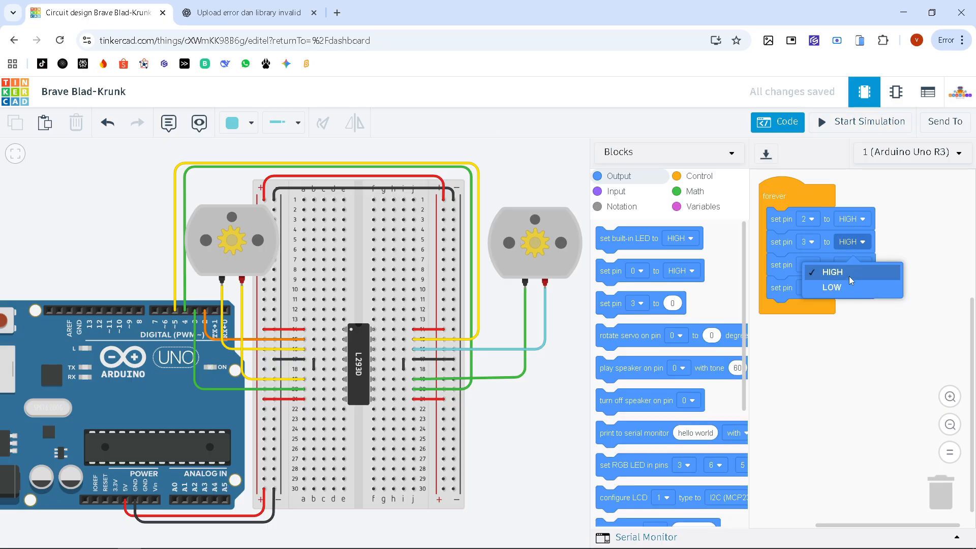
left_click(846, 286)
left_click(857, 266)
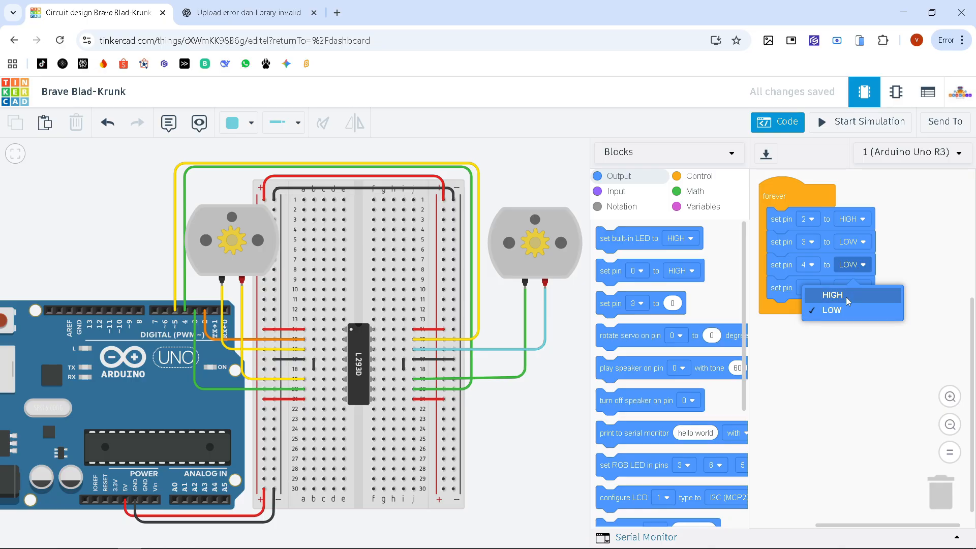
left_click(846, 297)
left_click(855, 289)
left_click(833, 326)
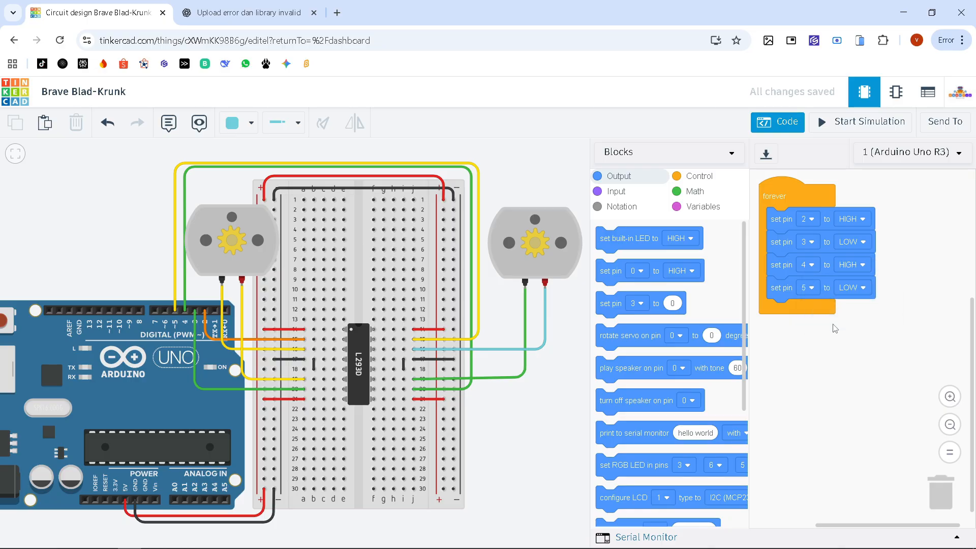
left_click(836, 122)
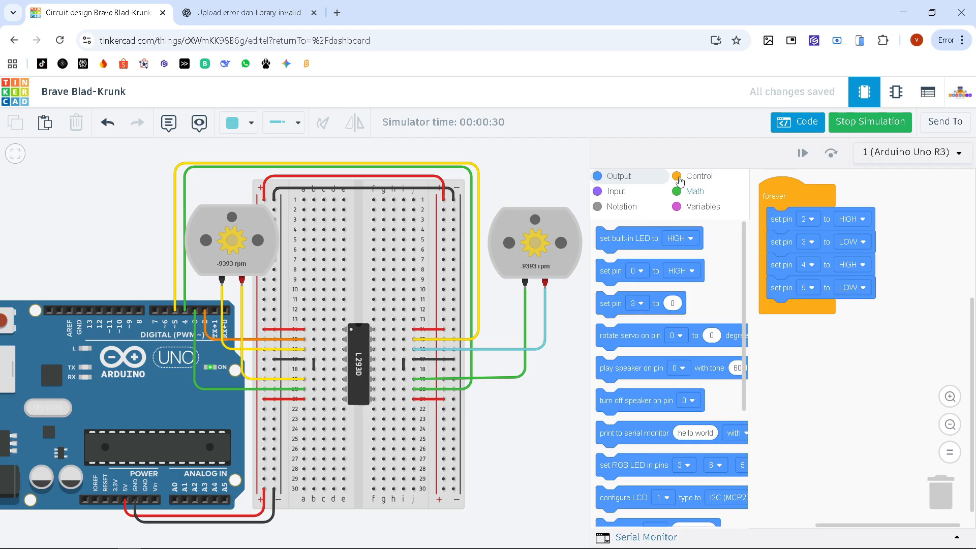
left_click(858, 129)
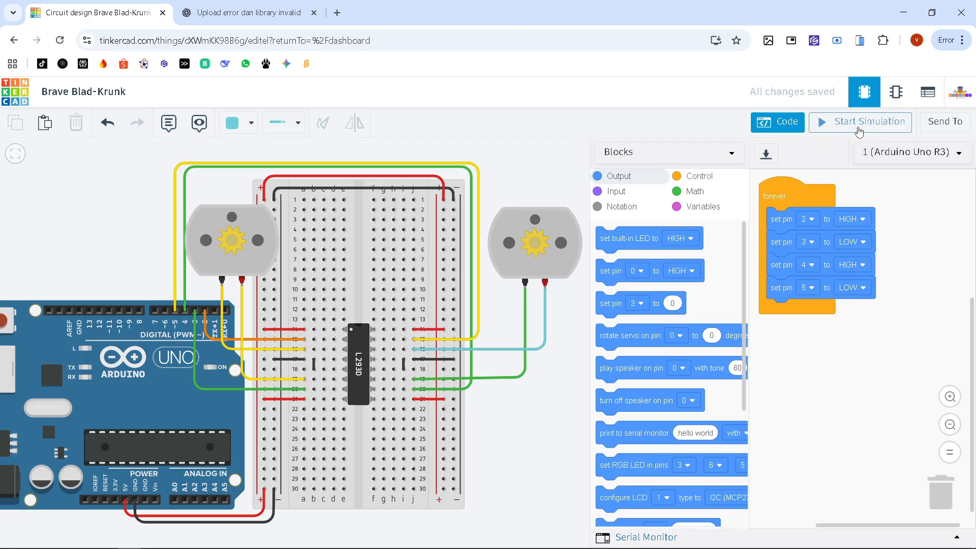